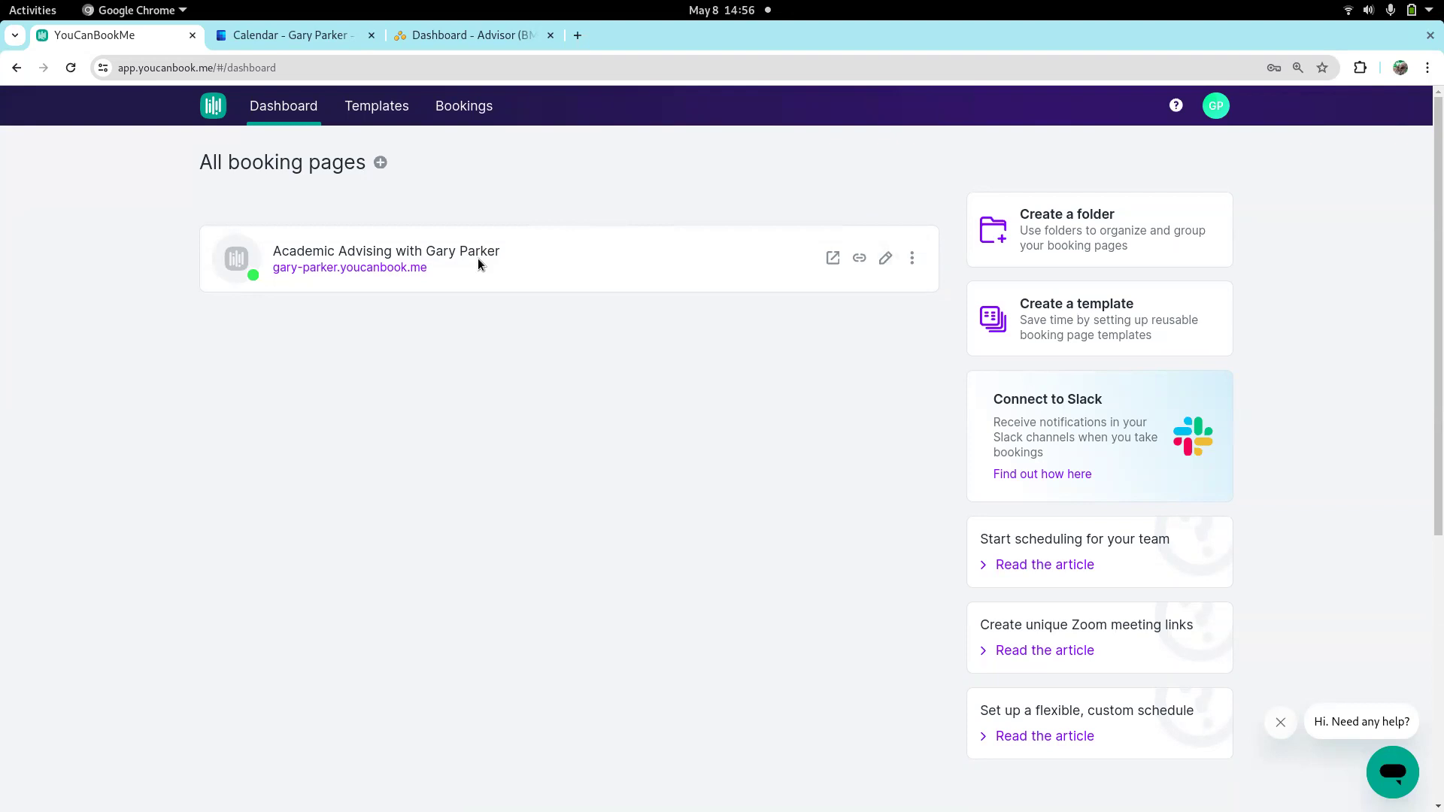
# Open the Academic Advising booking page for editing and review its title and the available meeting location options
pyautogui.click(885, 259)
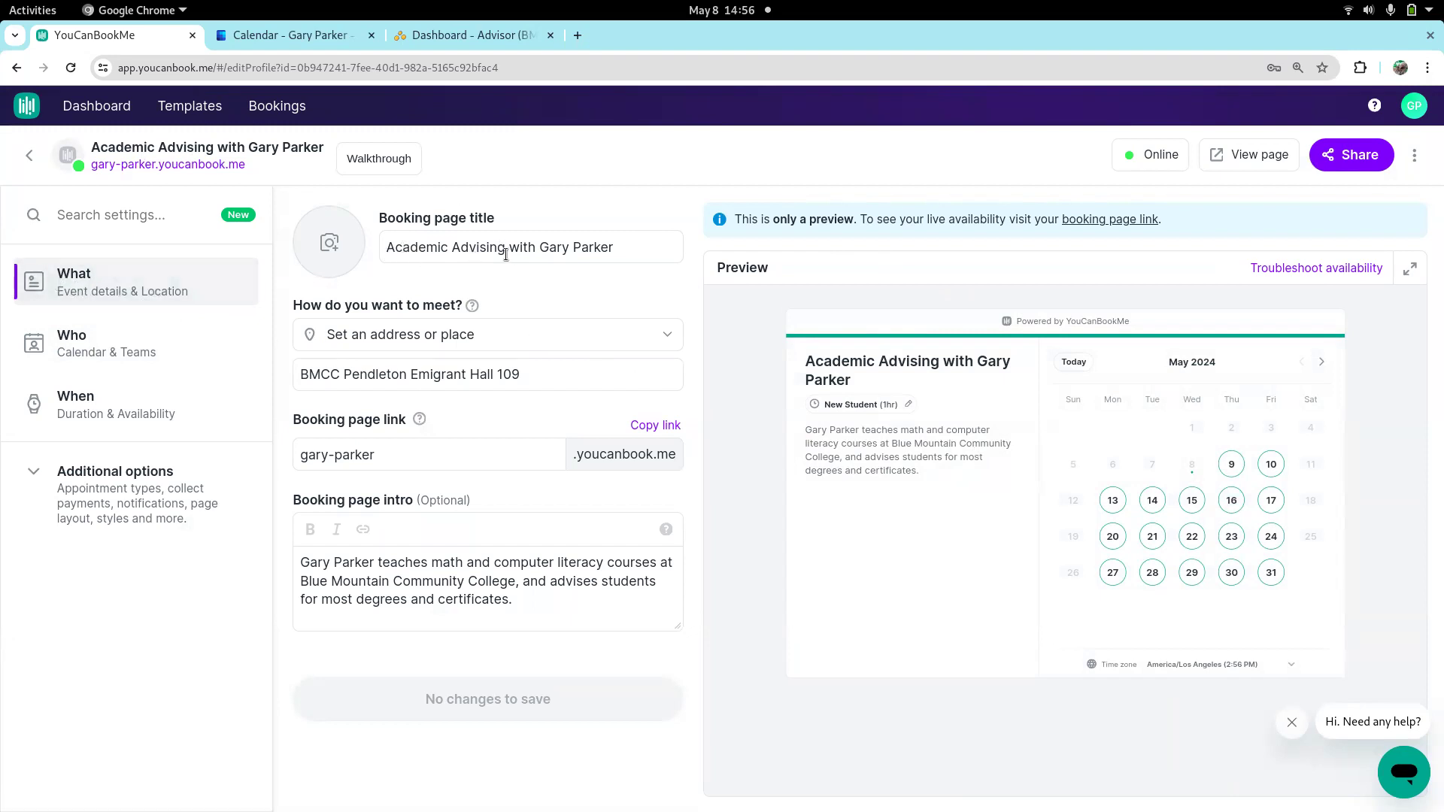
pyautogui.click(624, 253)
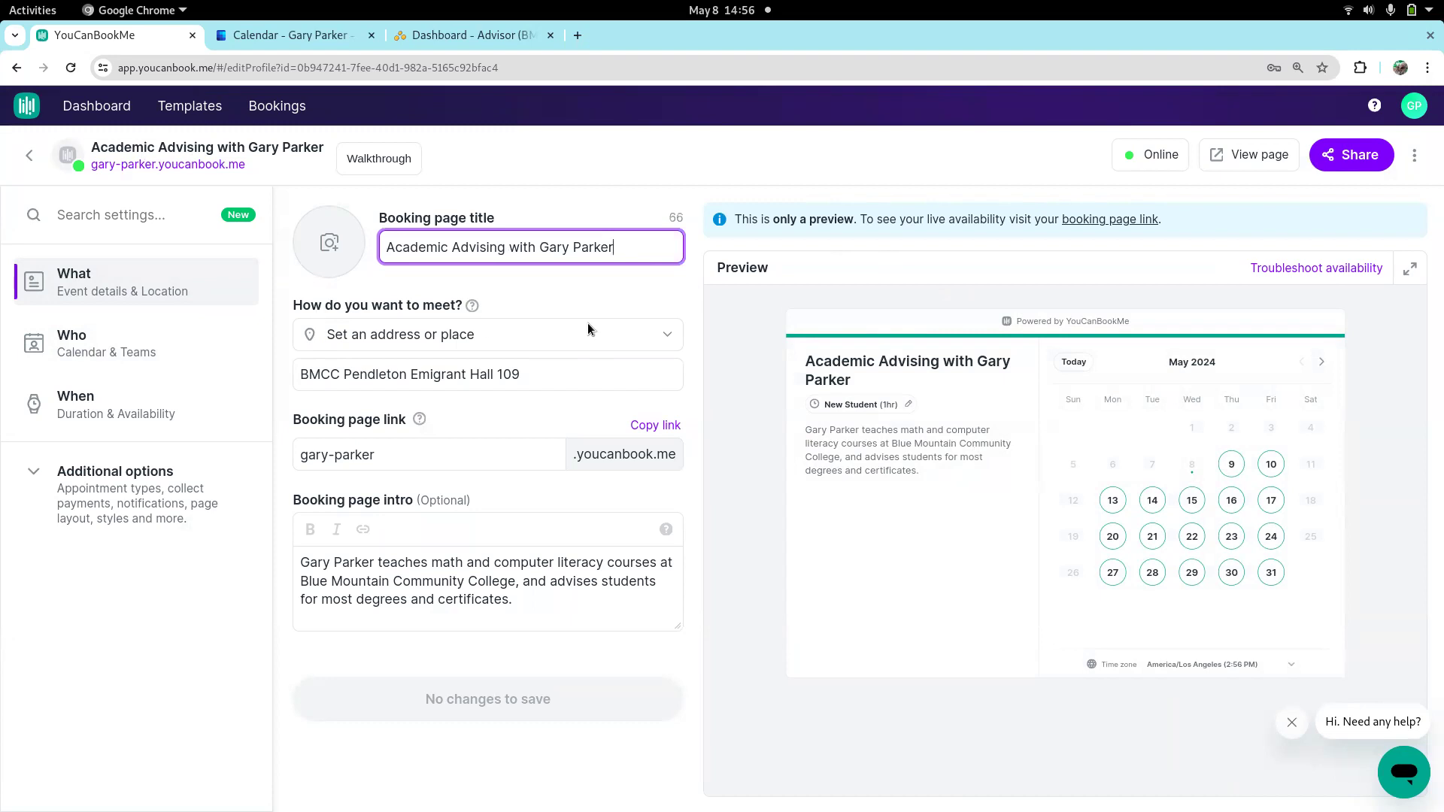
pyautogui.click(661, 327)
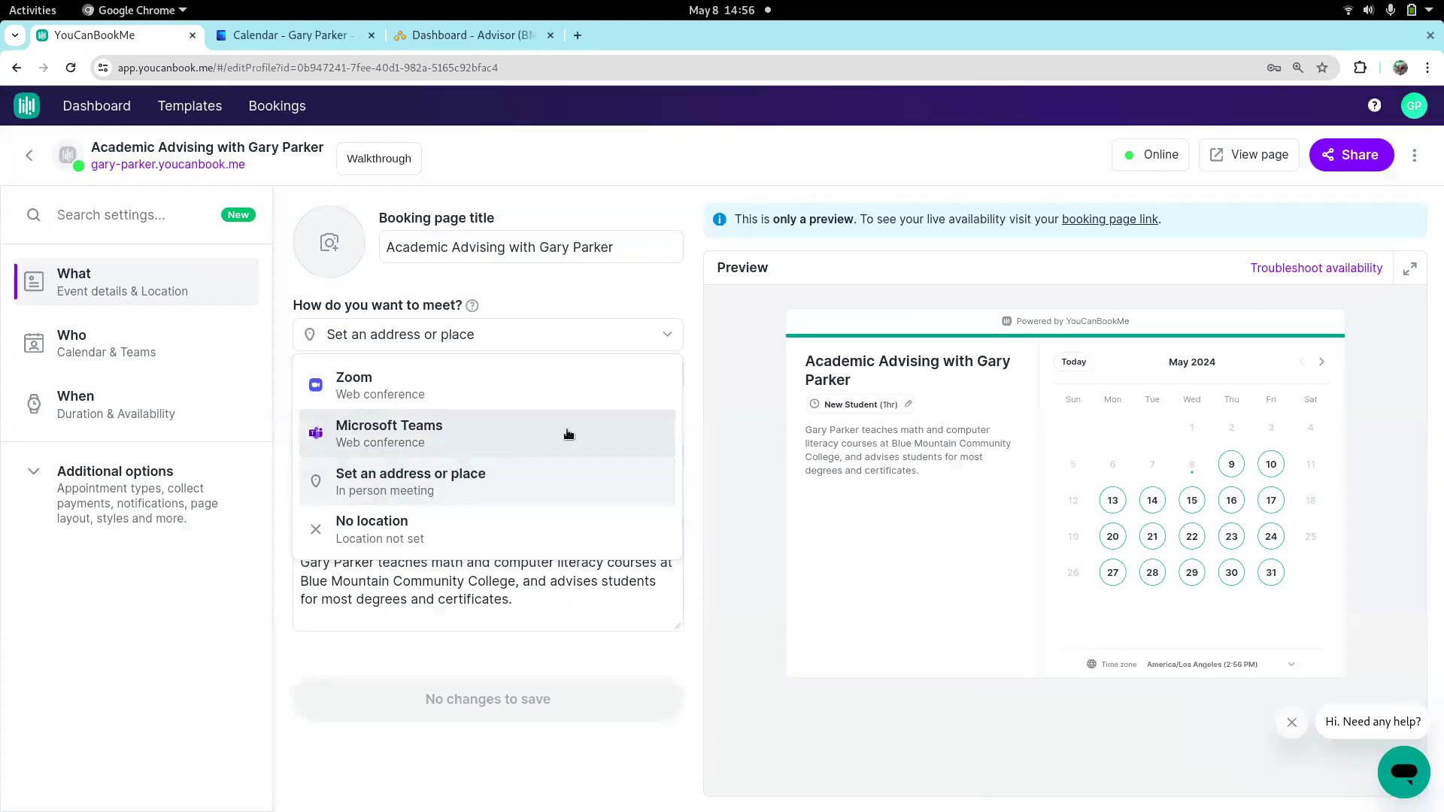
pyautogui.click(521, 291)
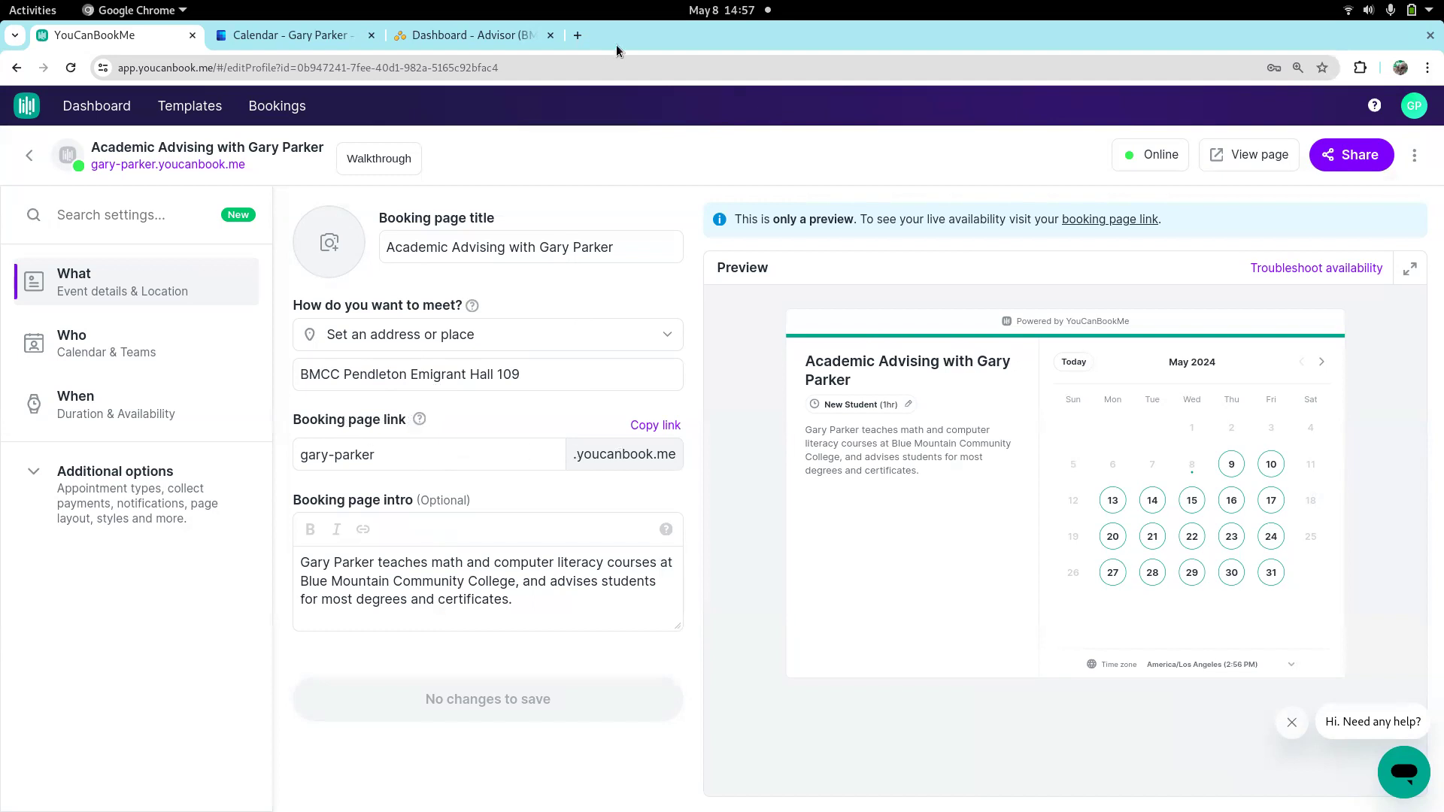
# View the live Academic Advising booking page in a separate tab, then return to its settings
pyautogui.middleClick(202, 166)
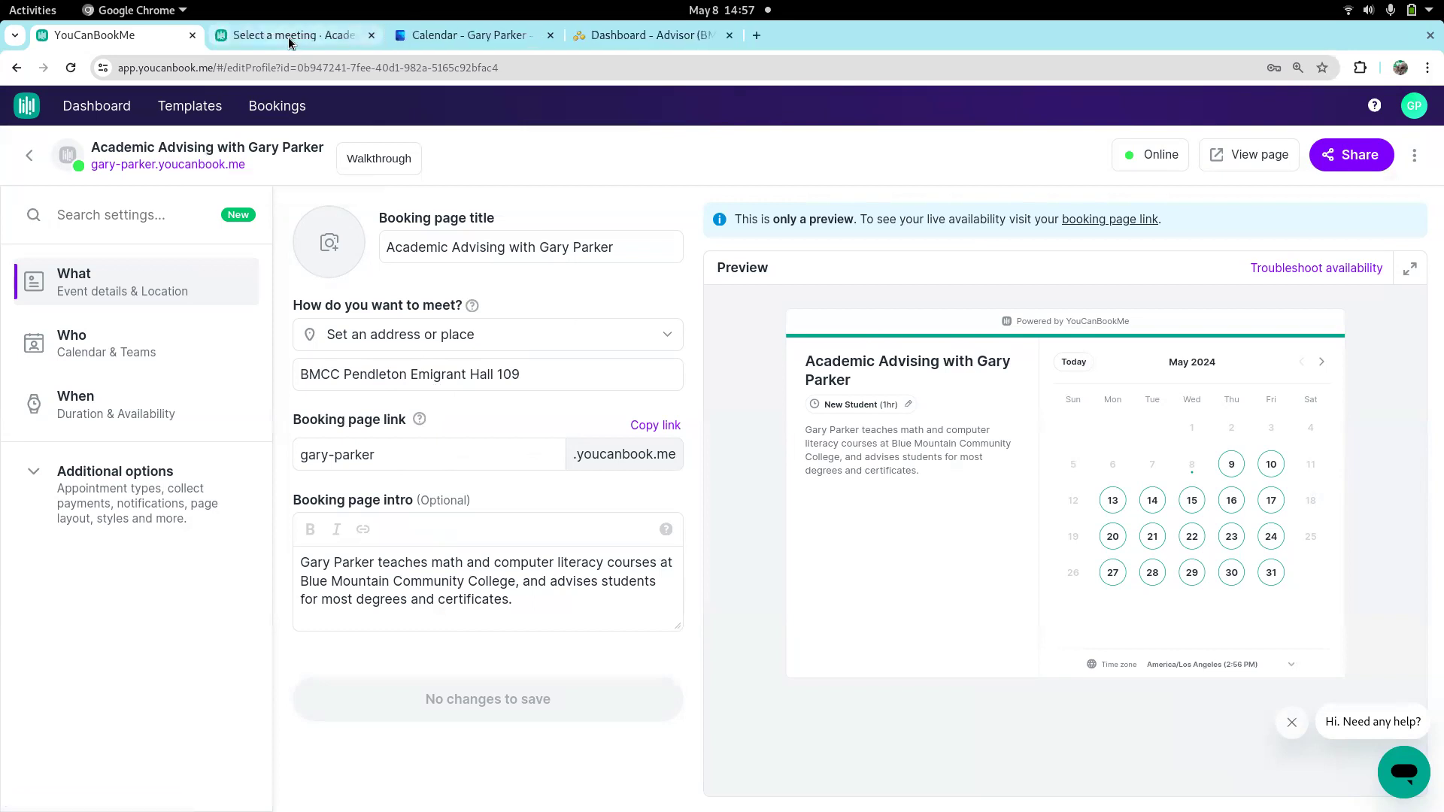
pyautogui.click(288, 38)
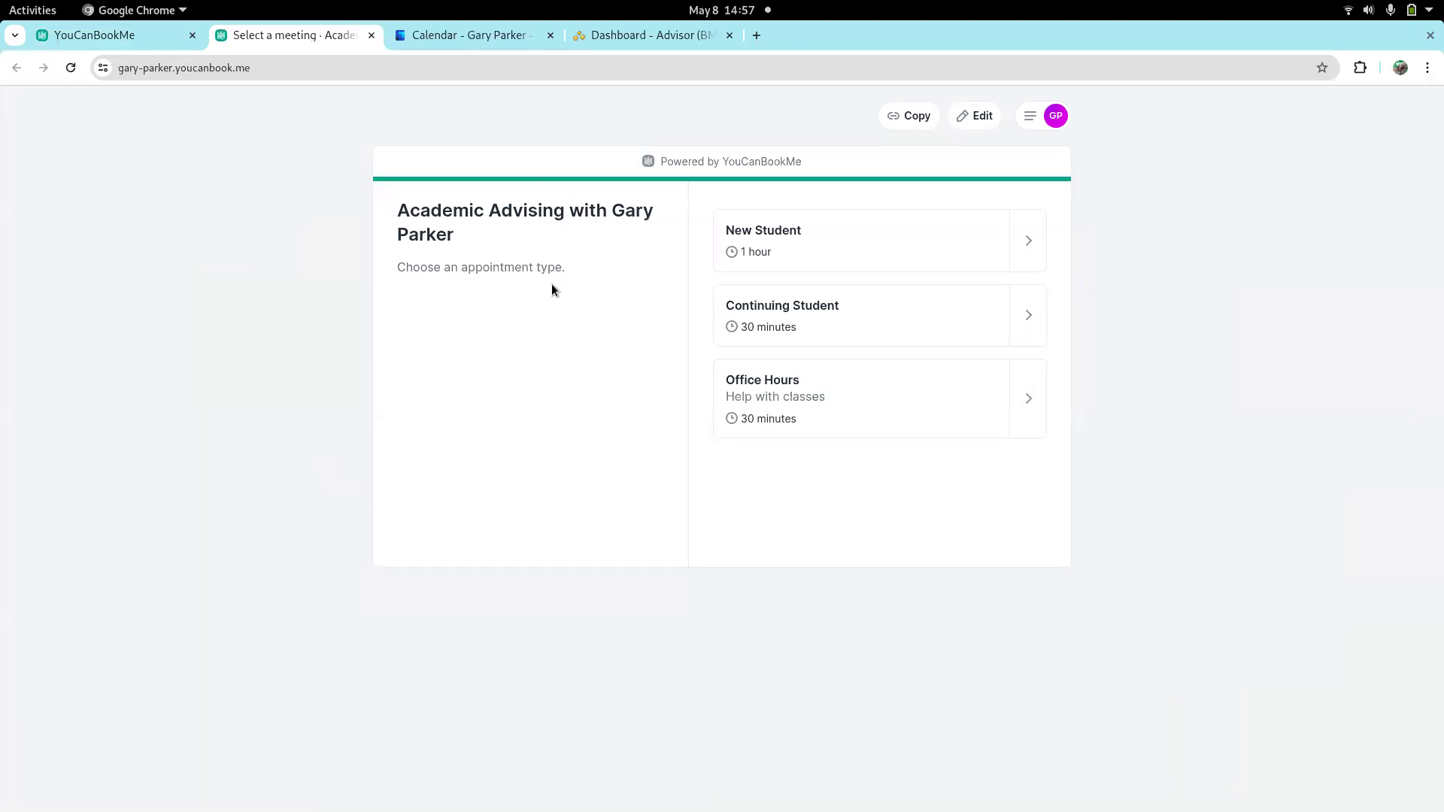
pyautogui.click(148, 36)
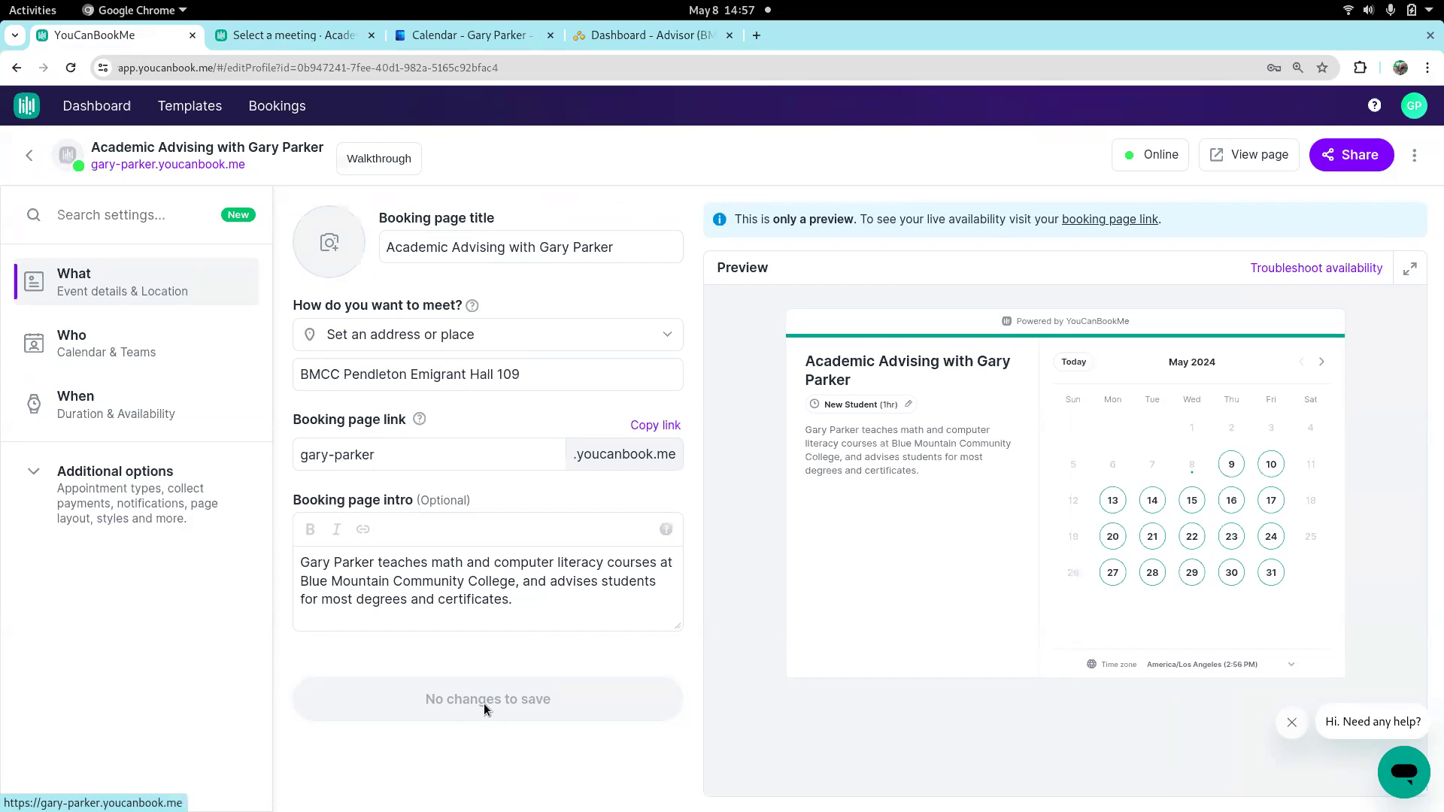
# Examine the booking page intro and the linked calendars used for availability and new booking events
pyautogui.click(404, 599)
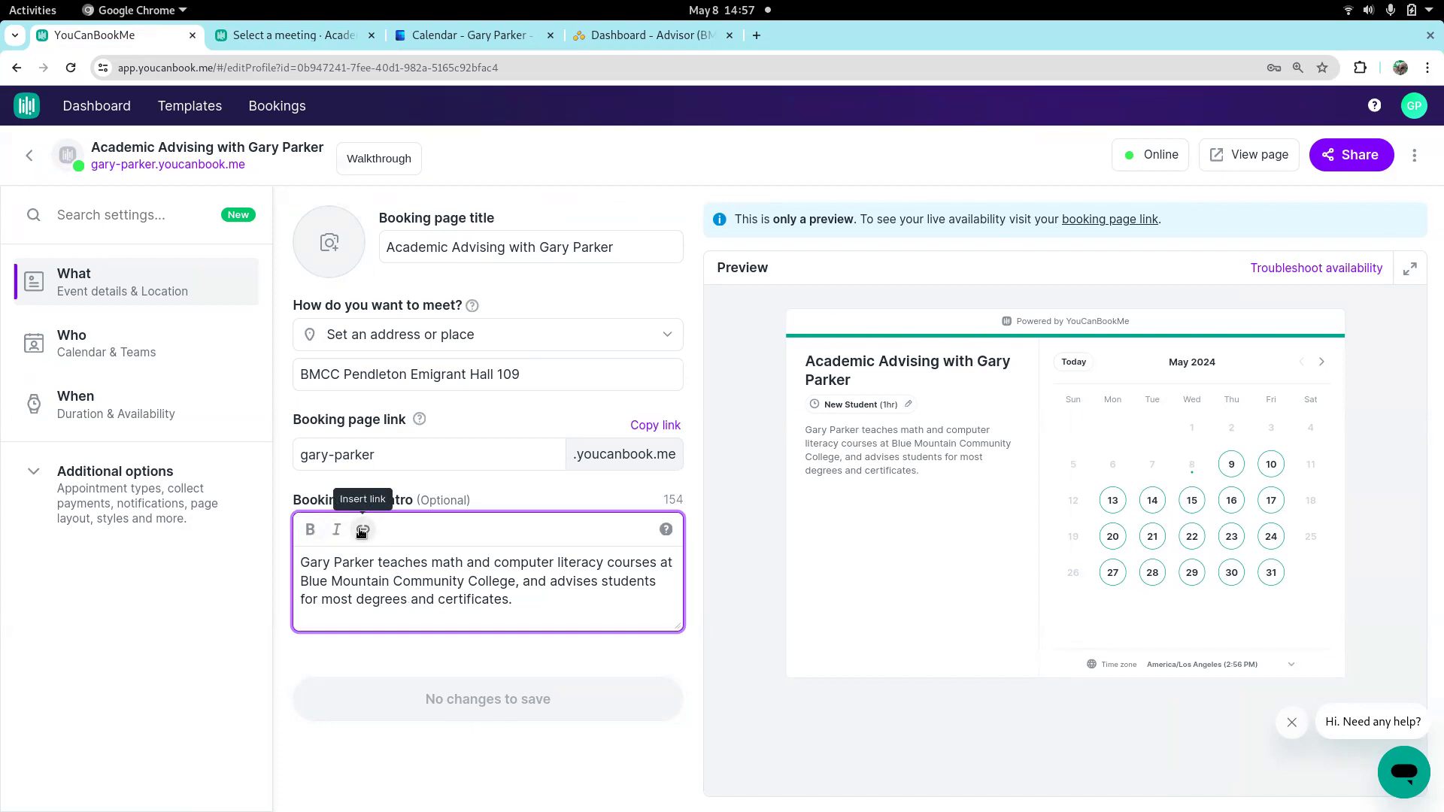
pyautogui.click(101, 350)
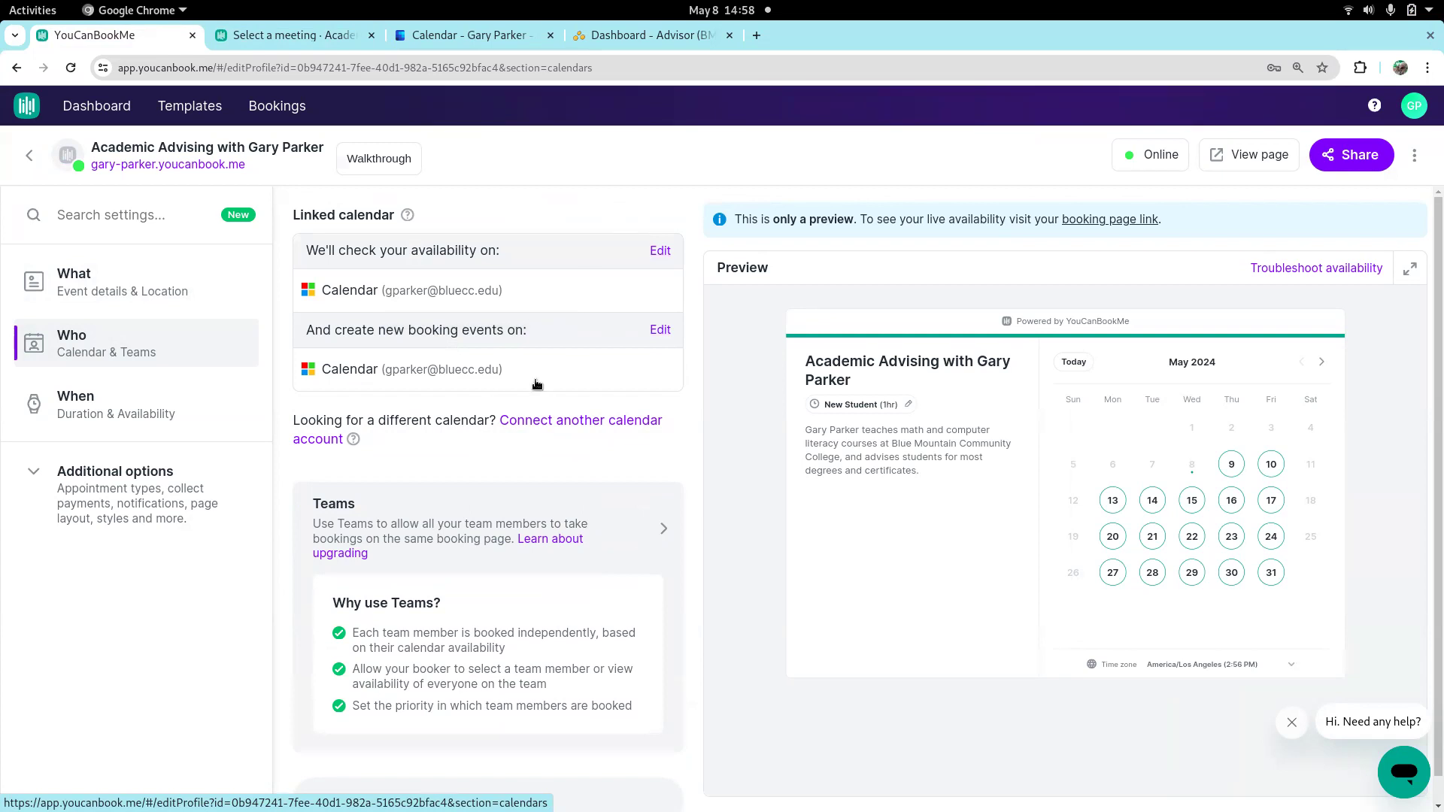
# Switch the booking page's availability type to Calendar Managed and set the event title to Advising
pyautogui.click(91, 403)
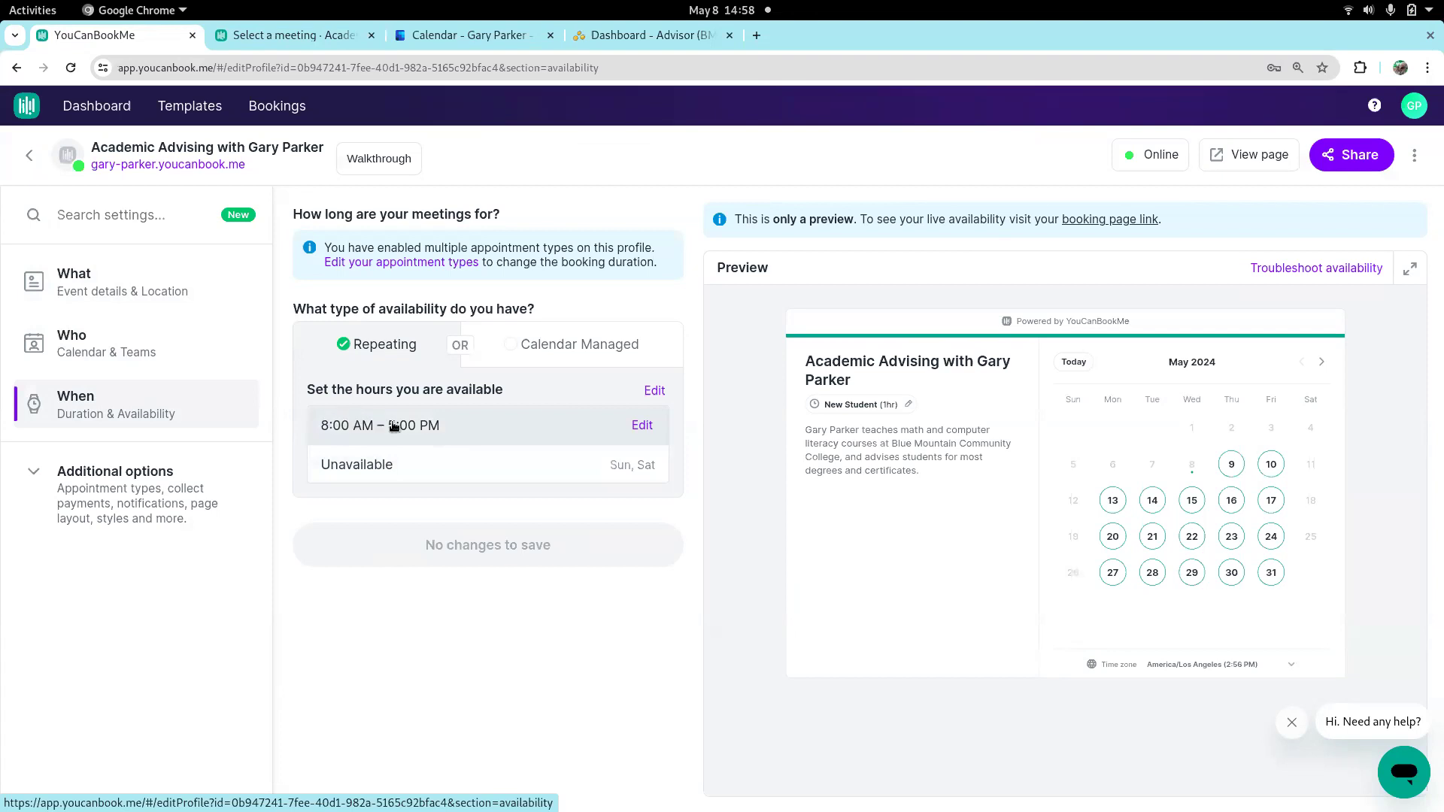
pyautogui.click(577, 348)
pyautogui.click(455, 535)
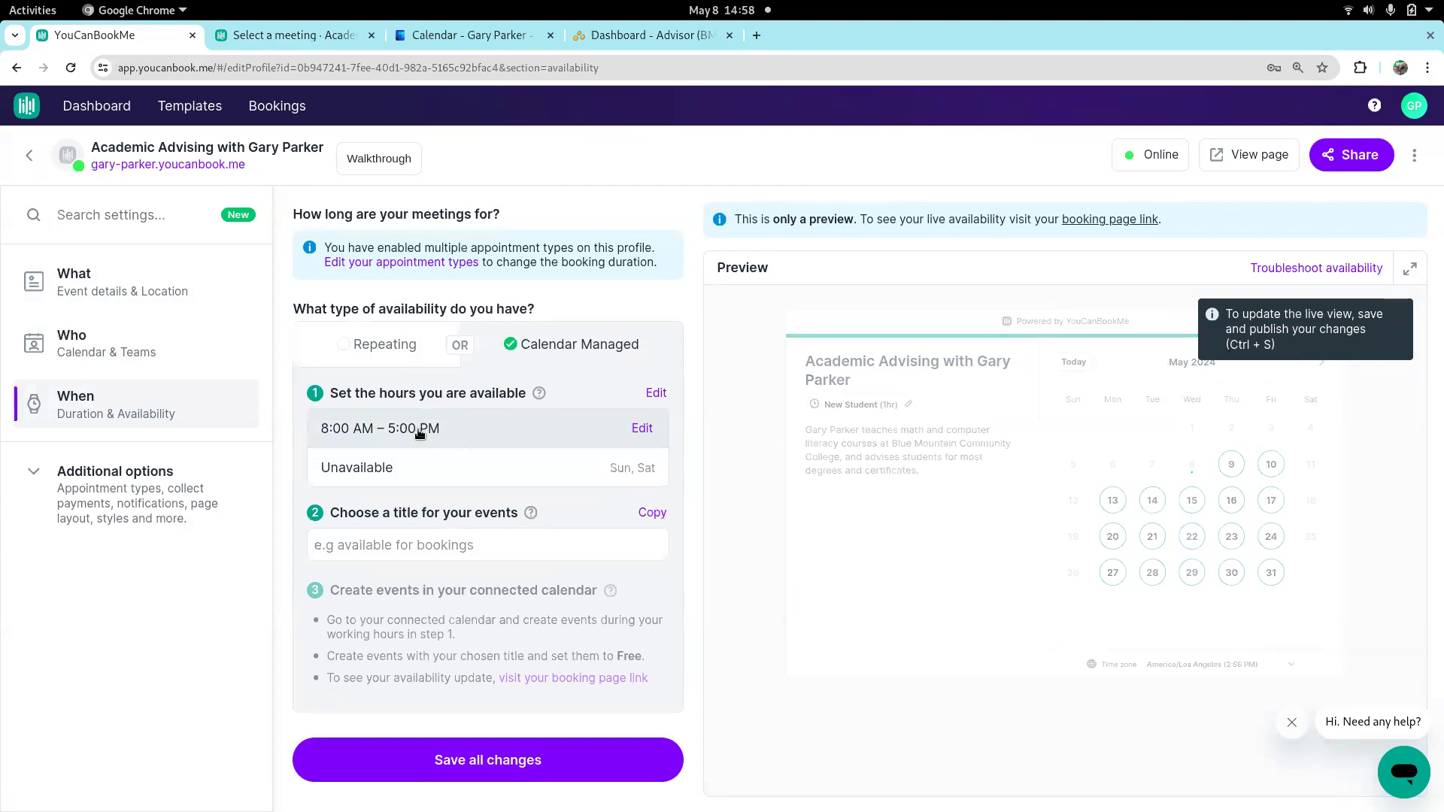
pyautogui.click(360, 547)
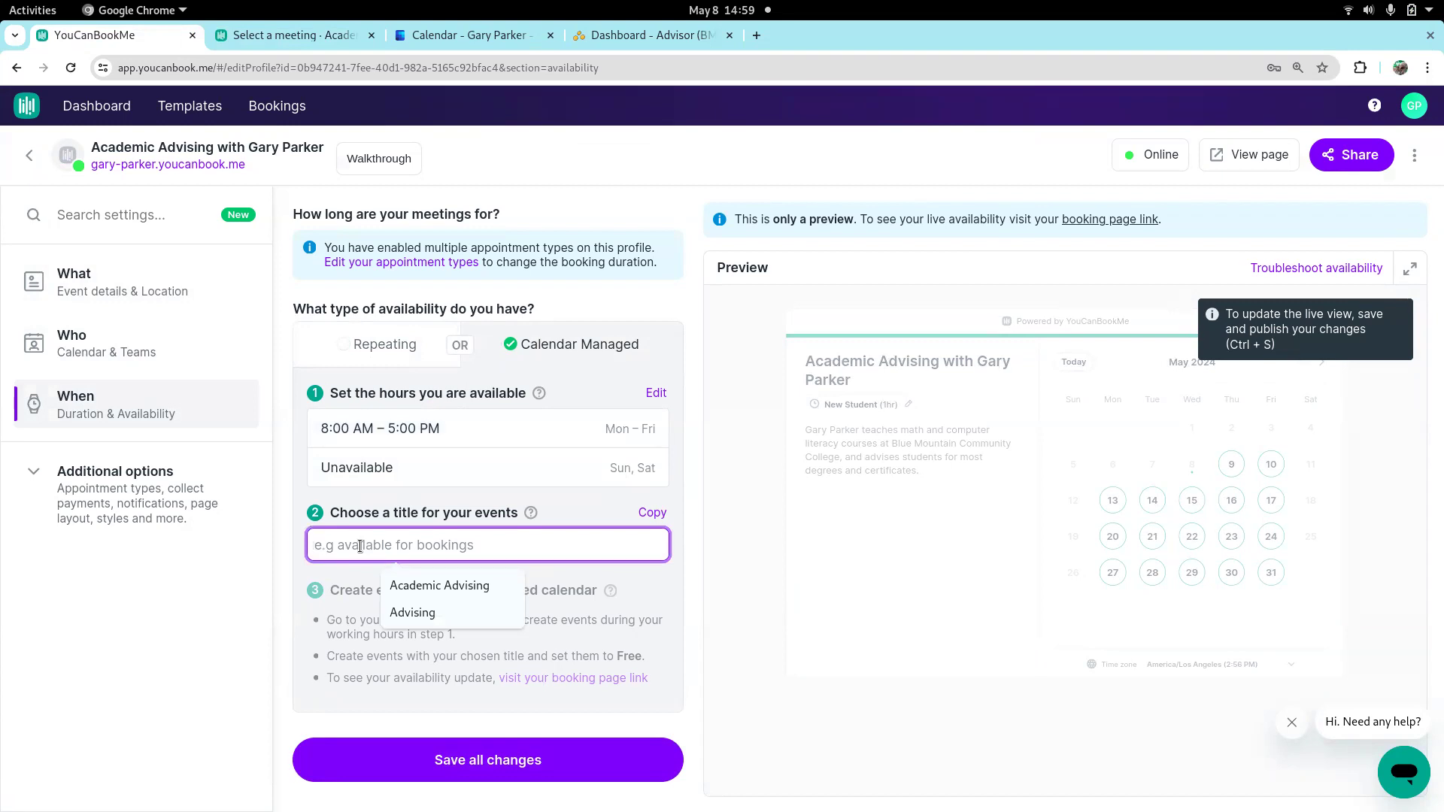
pyautogui.write('Advisin')
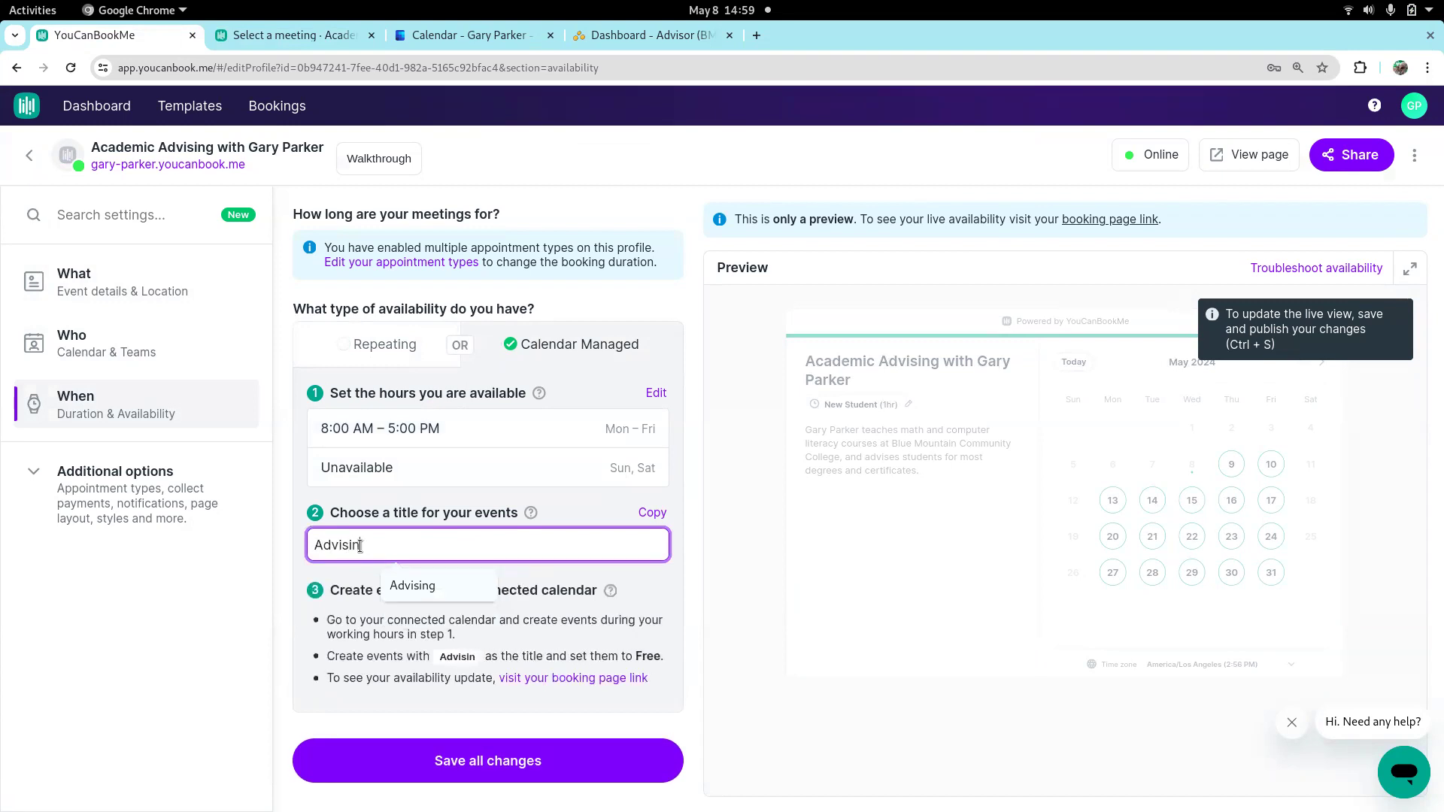
pyautogui.write('g')
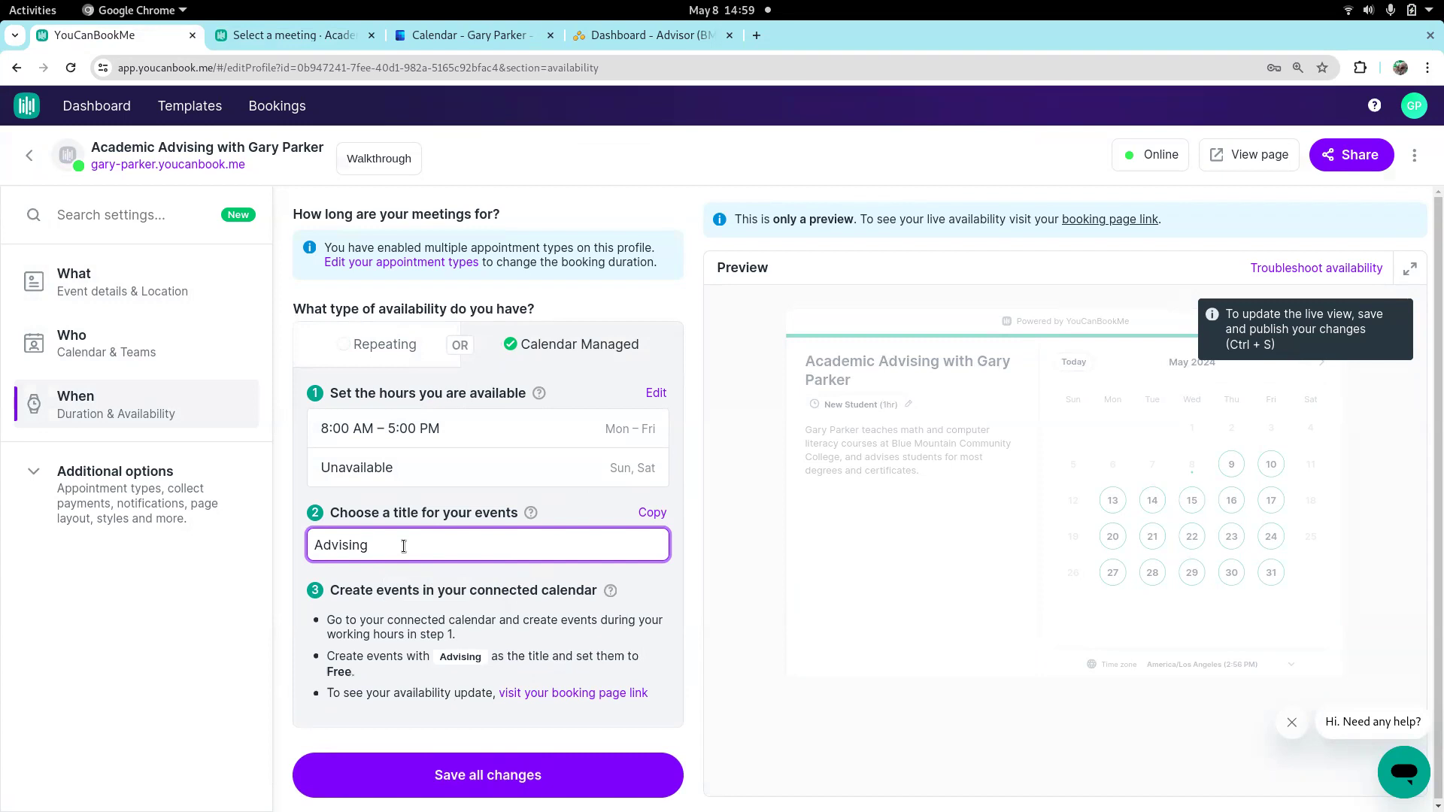
pyautogui.click(387, 713)
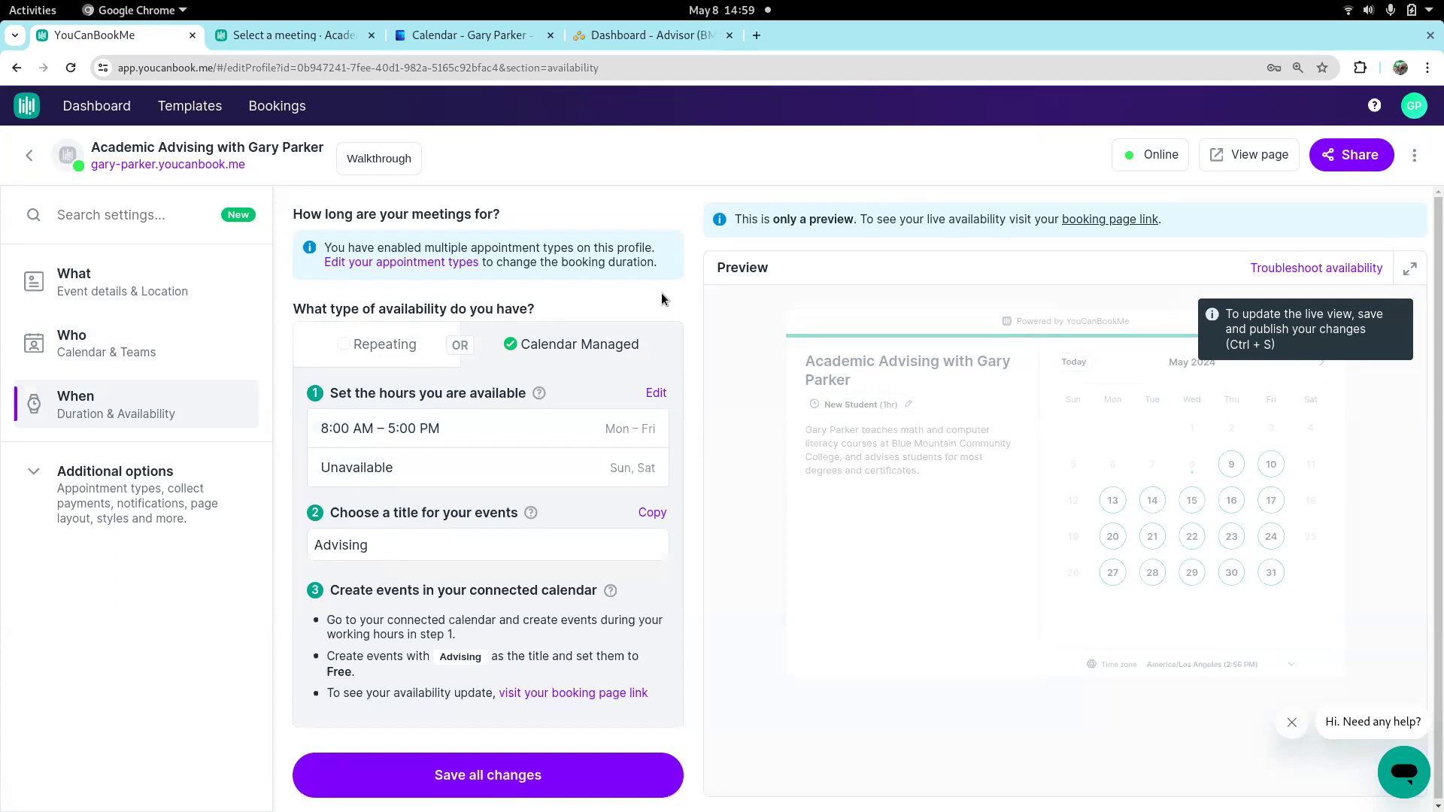
# Switch to the Outlook calendar and inspect the full details of Monday's Advising event, closing it without changes
pyautogui.click(461, 36)
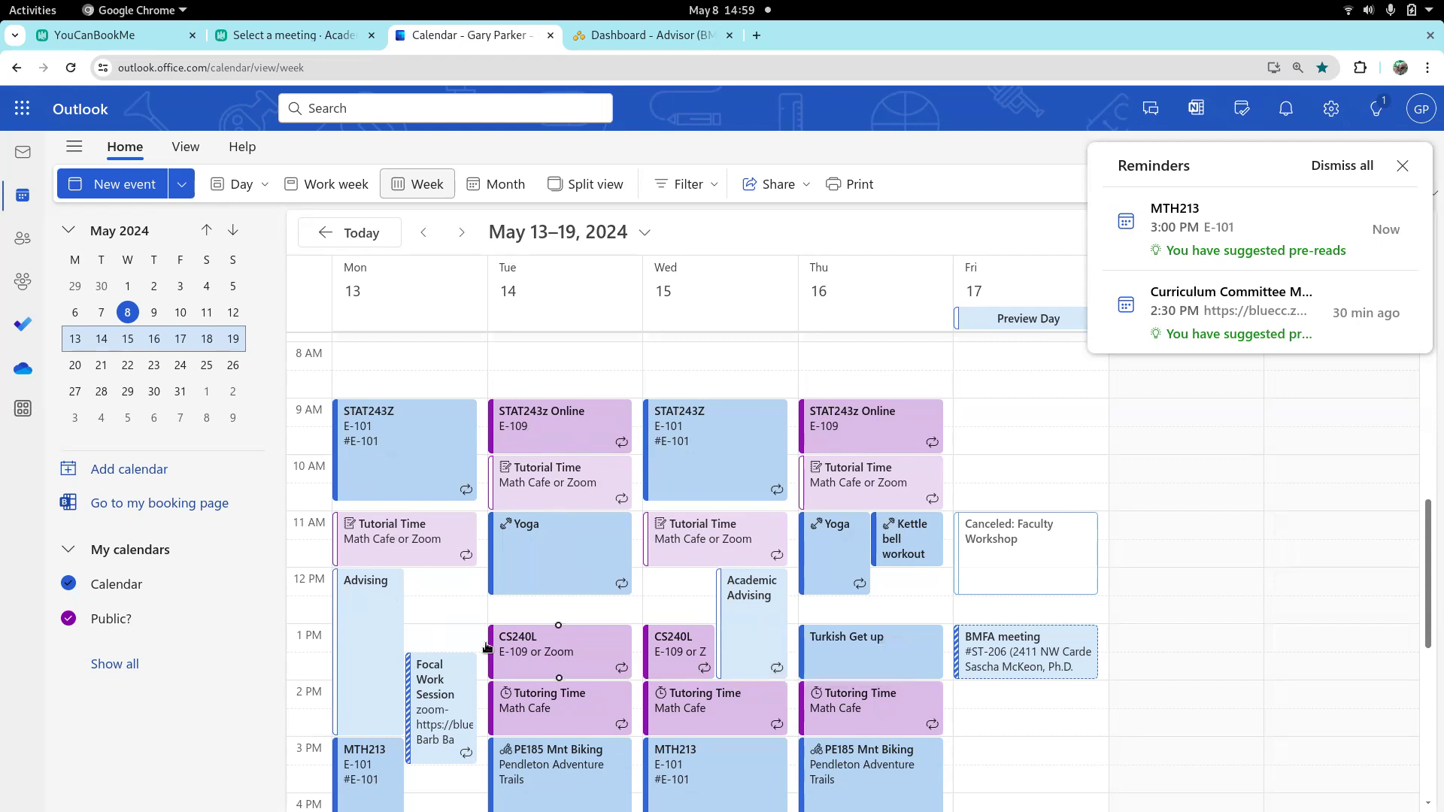
pyautogui.click(358, 634)
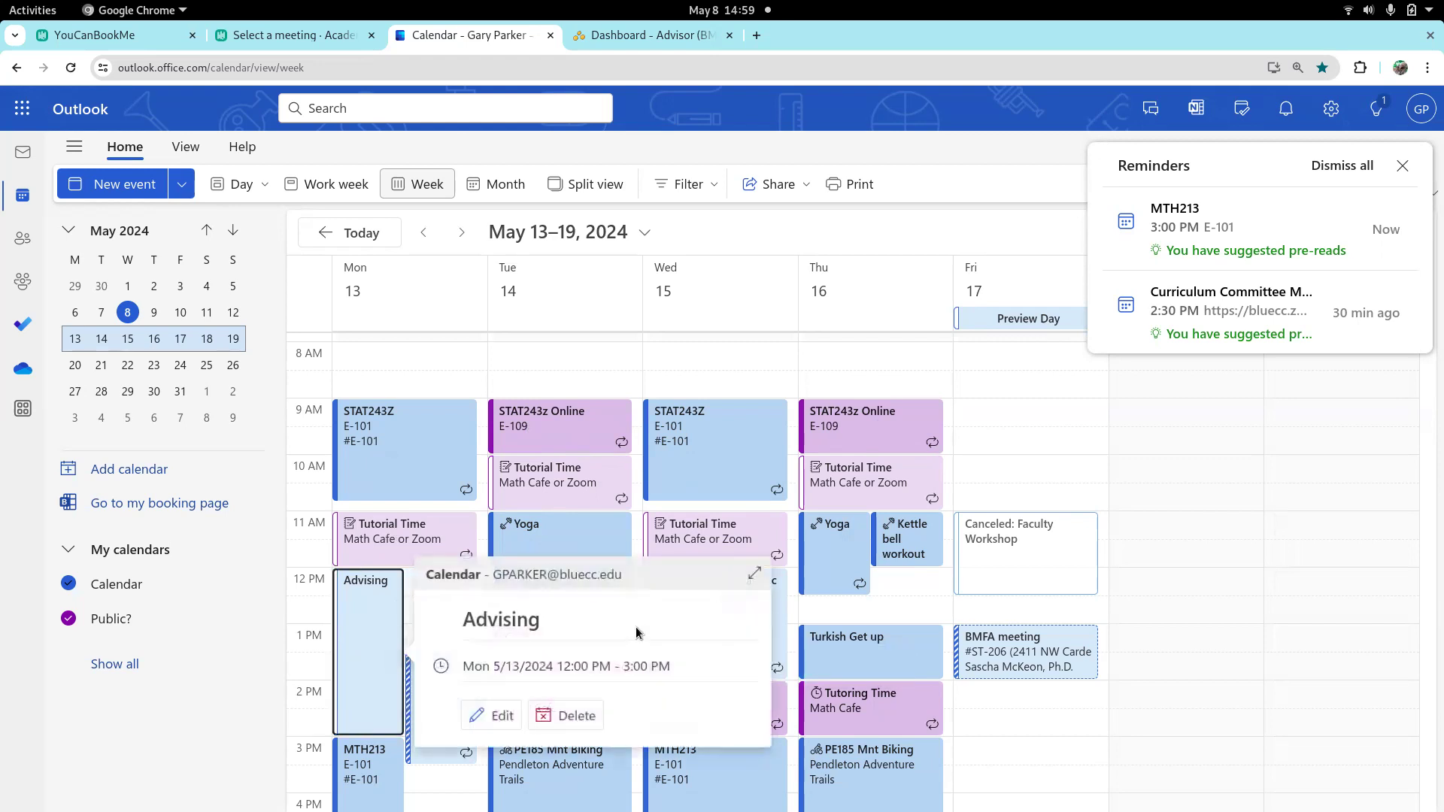
pyautogui.click(485, 716)
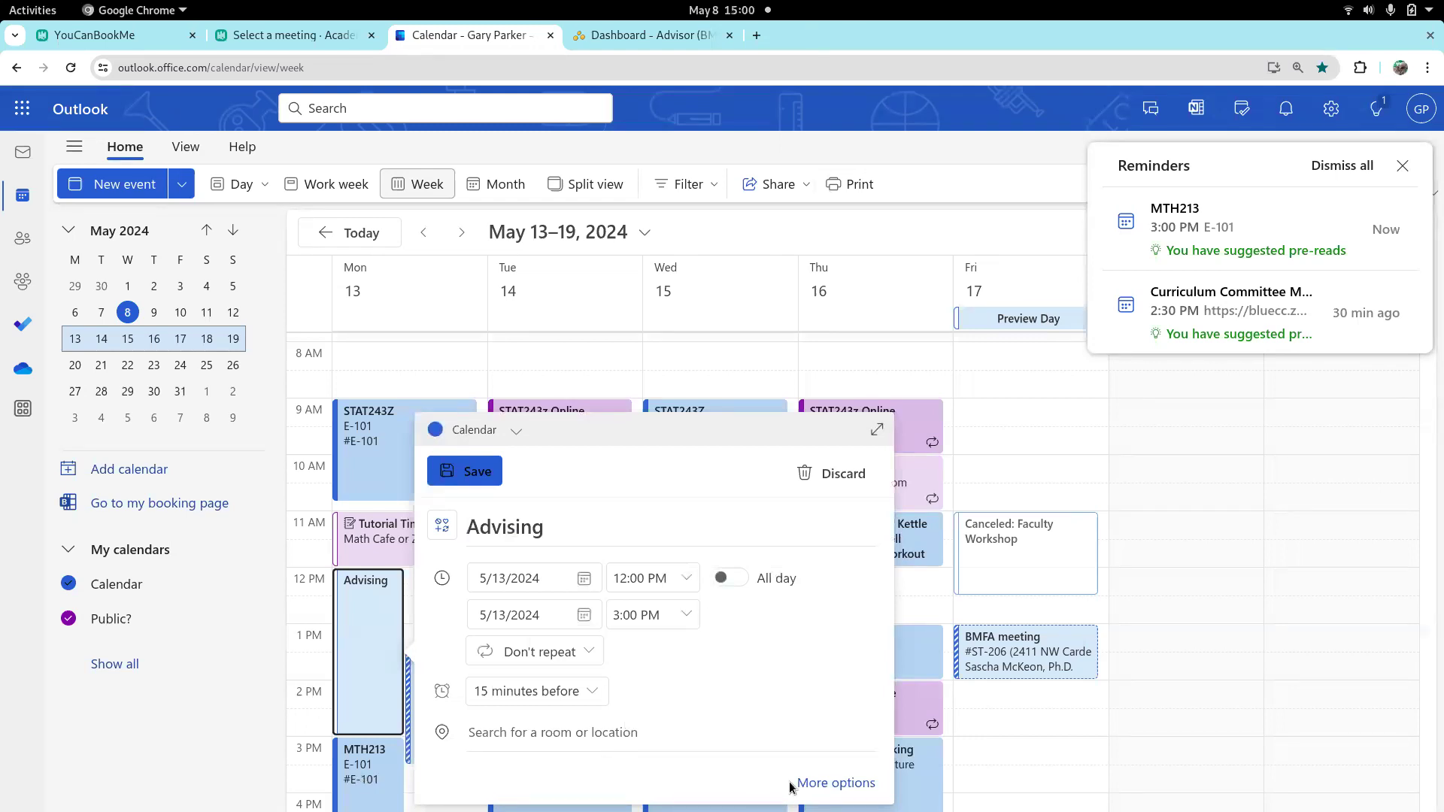
pyautogui.click(817, 785)
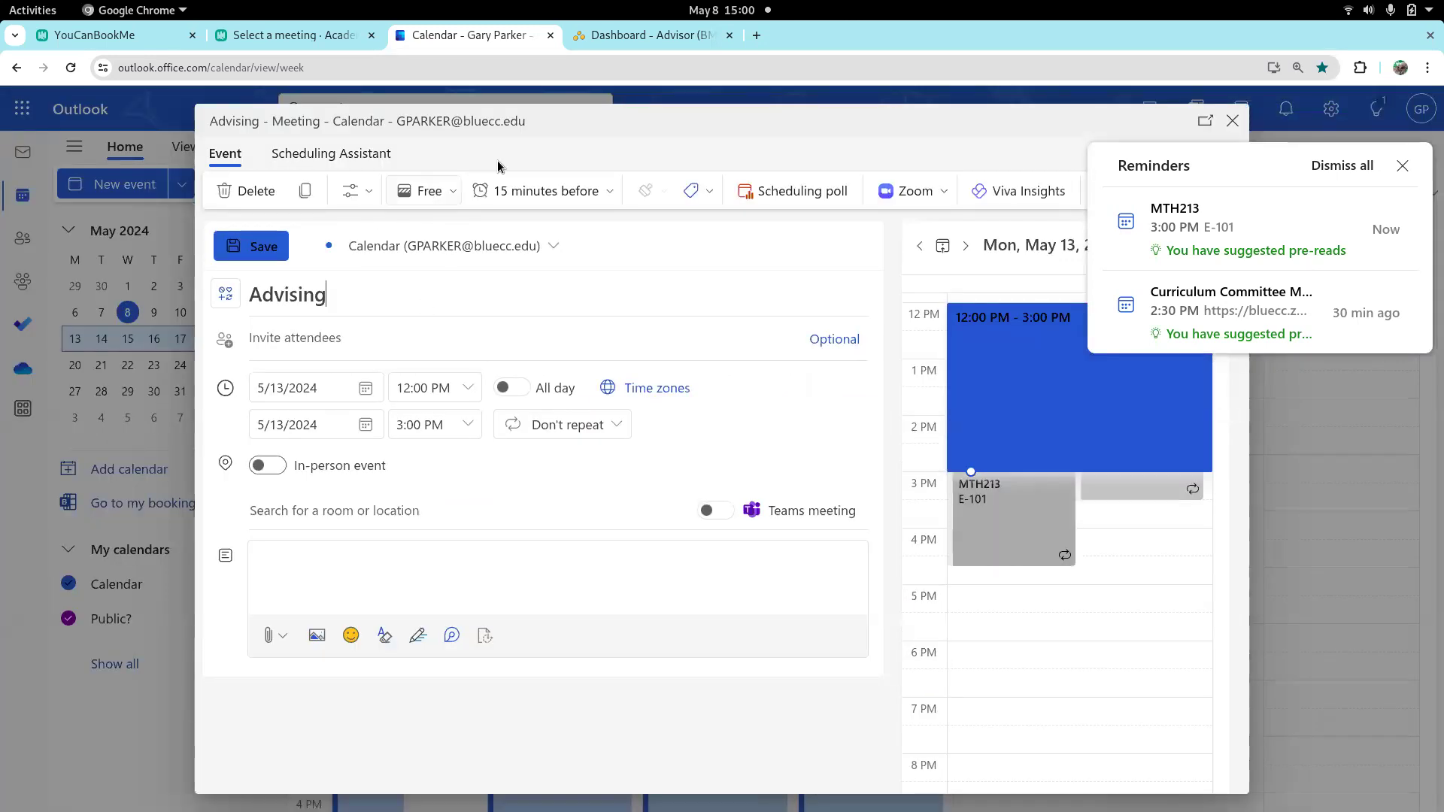
pyautogui.click(1233, 121)
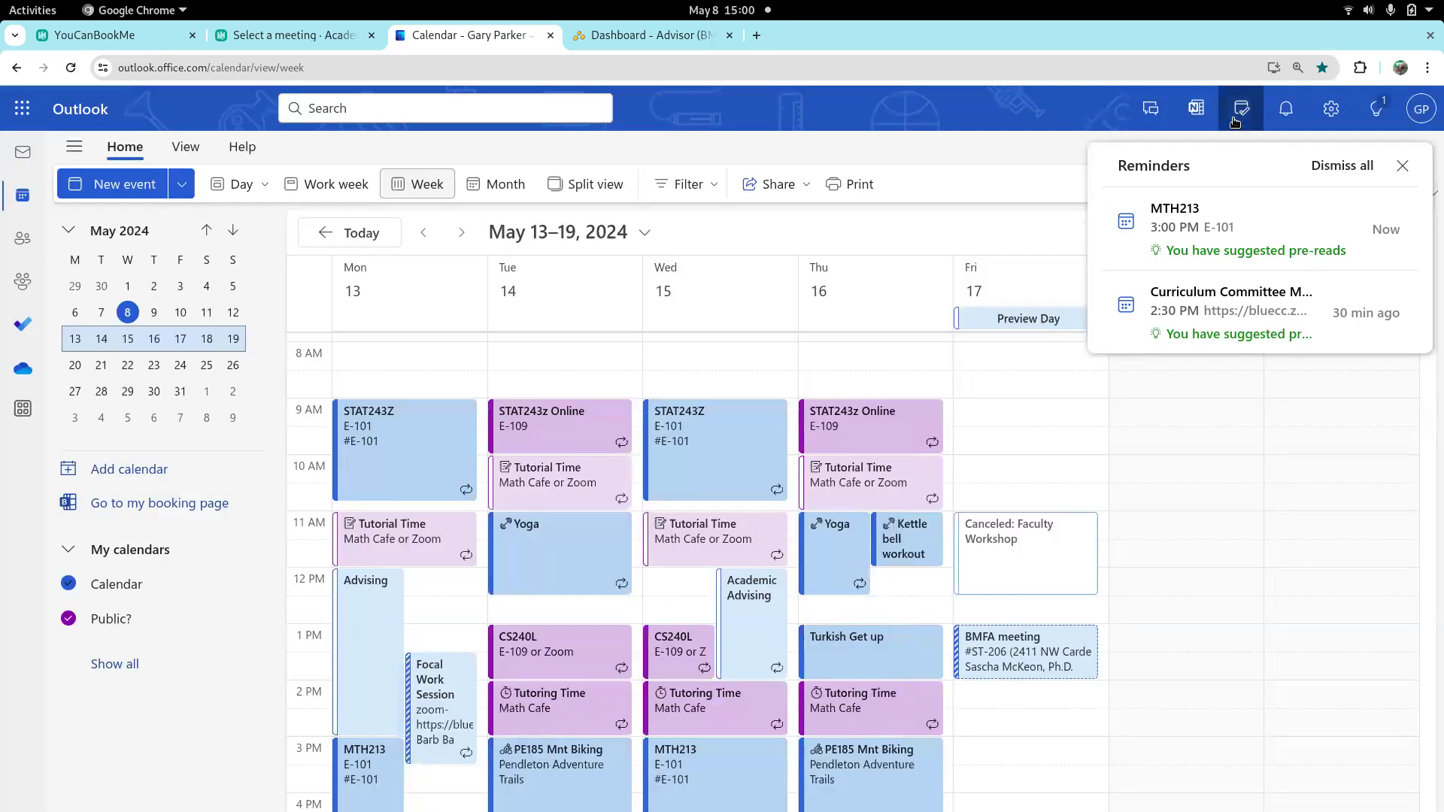
# Return to the YouCanBookMe booking page settings and save the availability changes
pyautogui.click(296, 42)
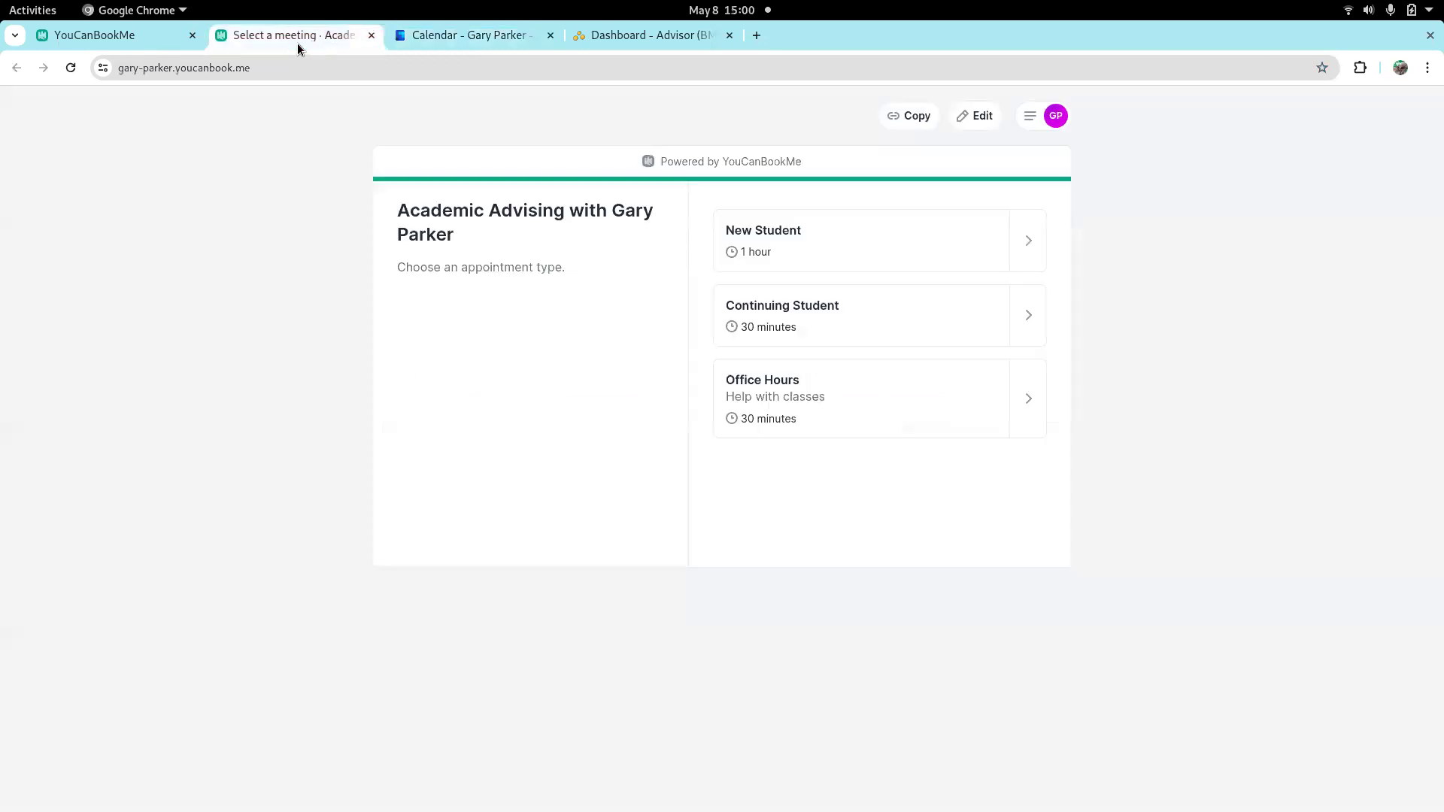
pyautogui.click(128, 44)
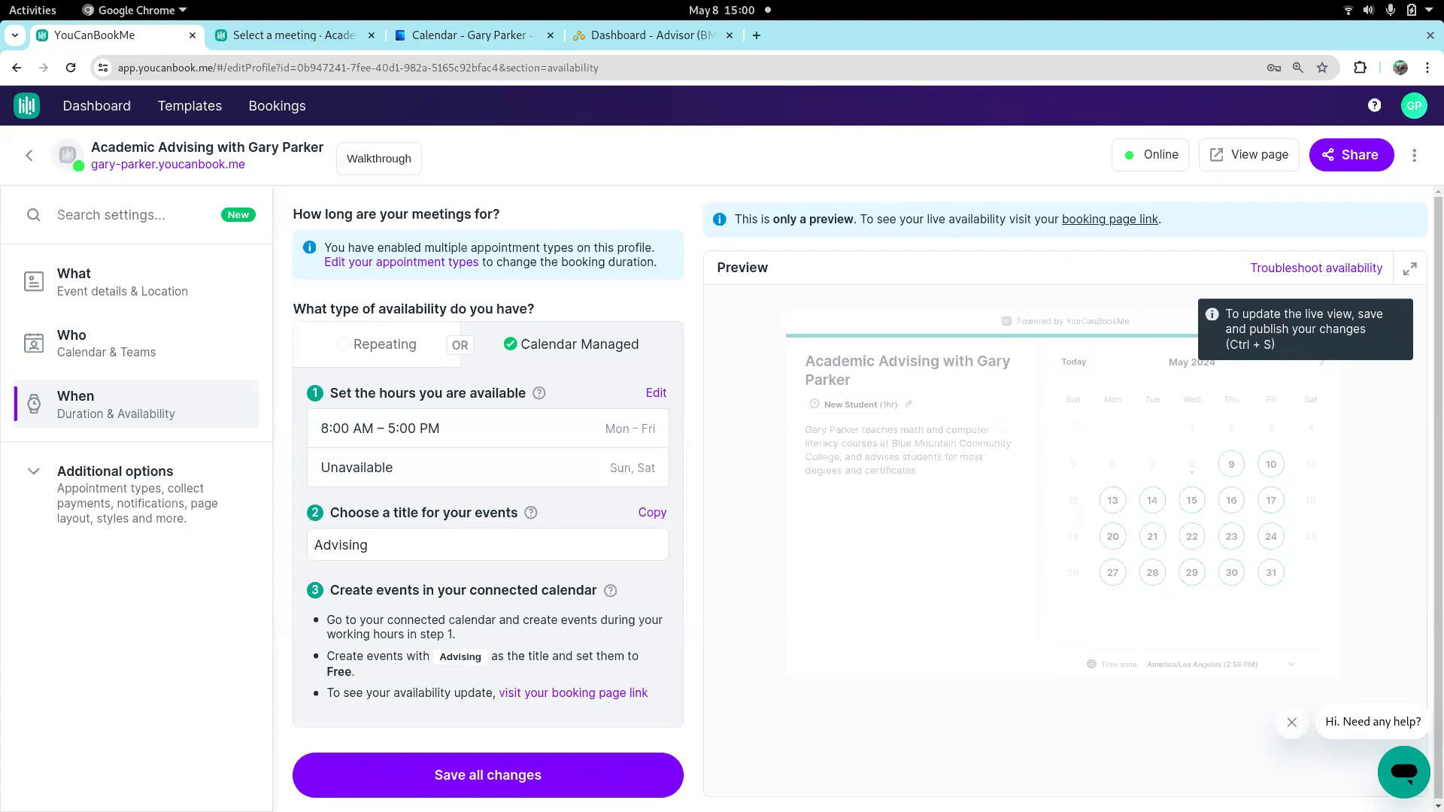
pyautogui.click(489, 775)
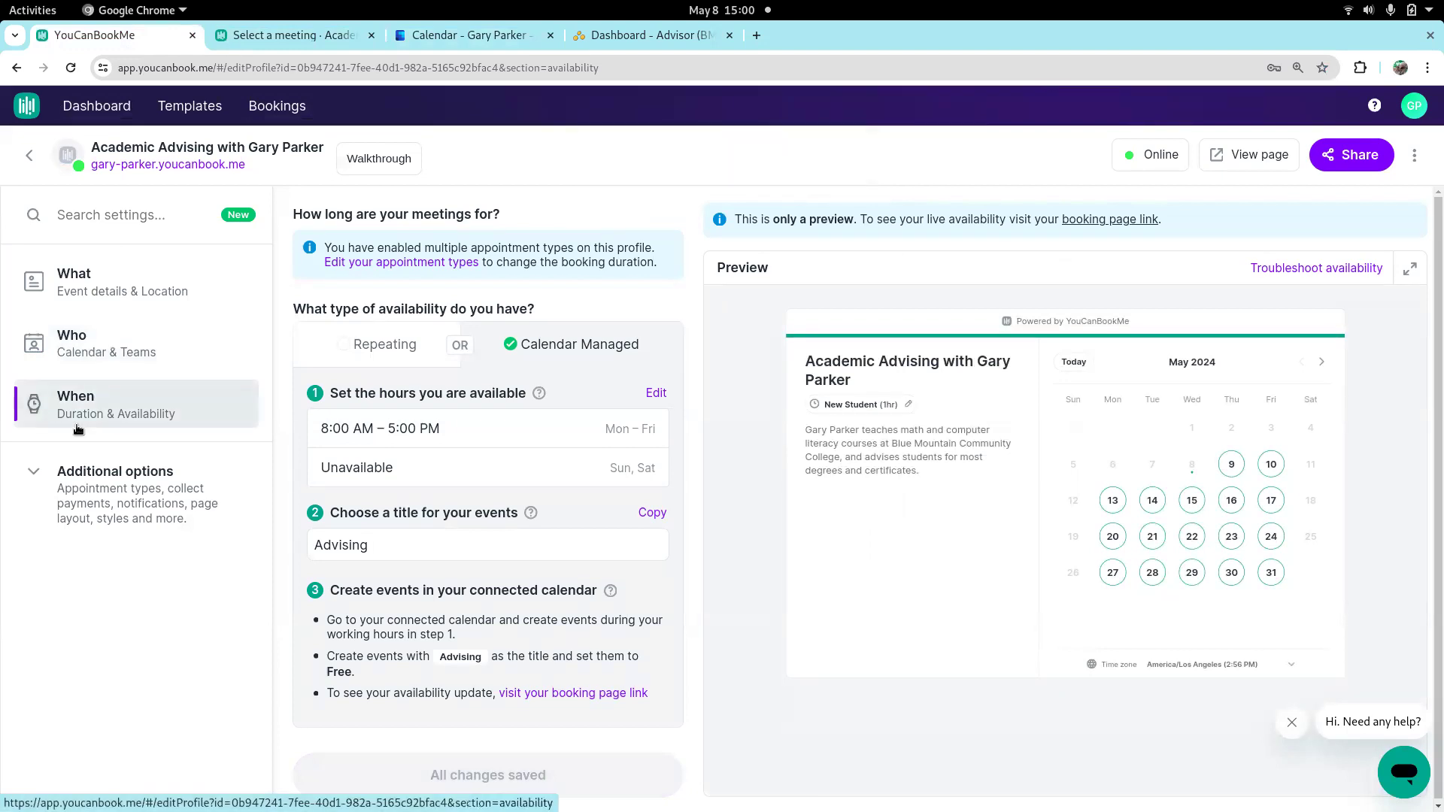
# Review the additional availability rules, from booking start times and padding to limits and custom booking notice
pyautogui.click(152, 470)
pyautogui.click(114, 505)
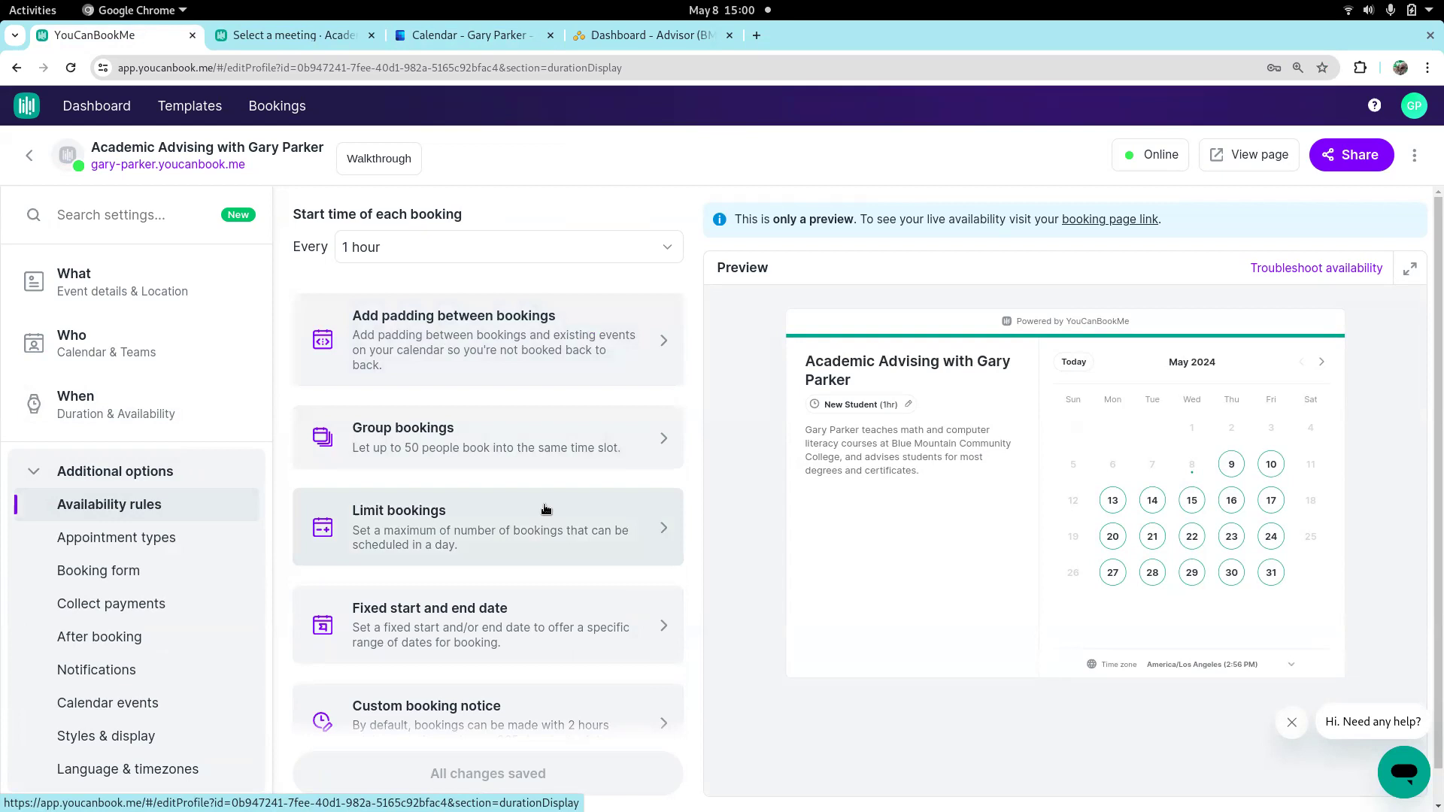
pyautogui.scroll(-1, 546, 510)
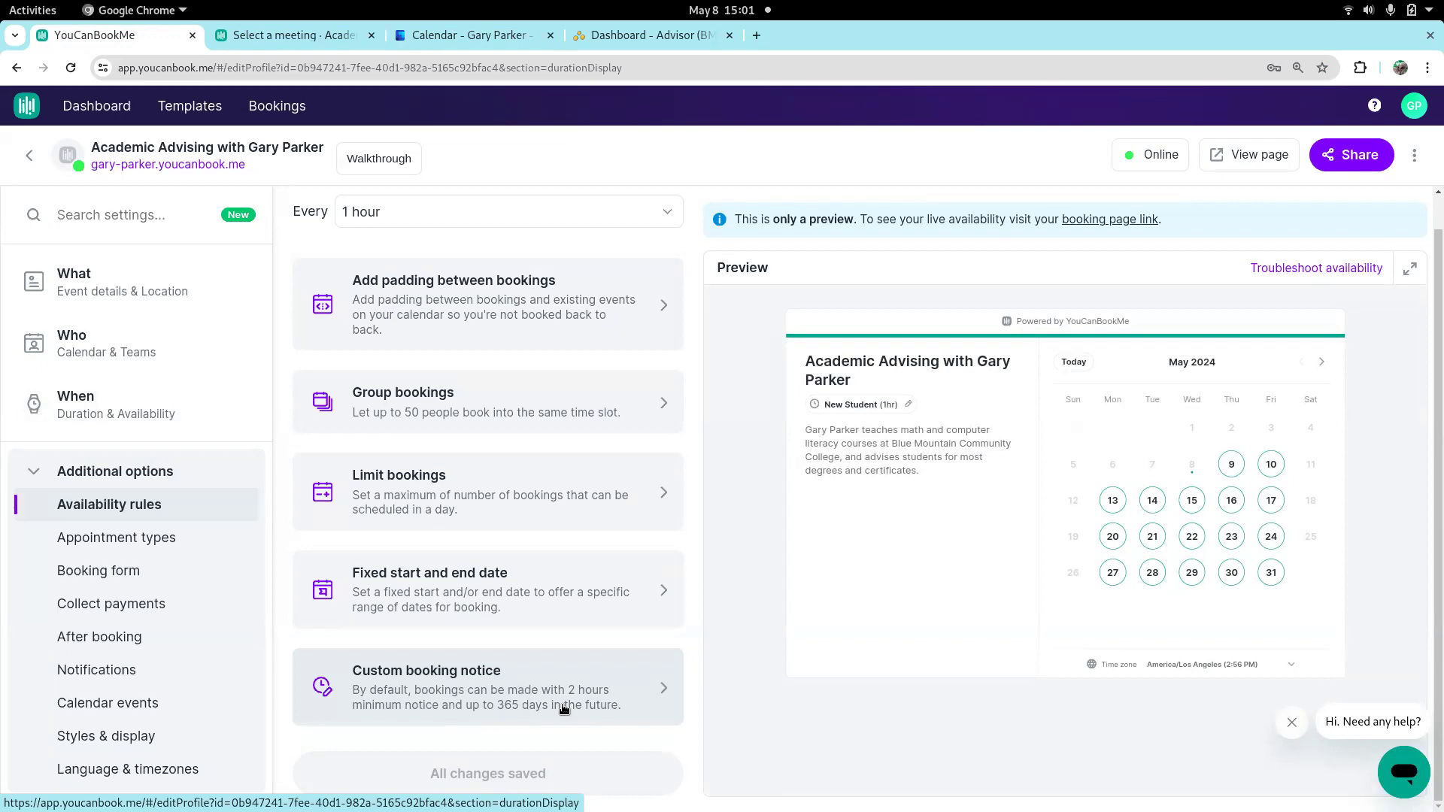
# Delete the Office Hours appointment type from the booking page
pyautogui.click(140, 537)
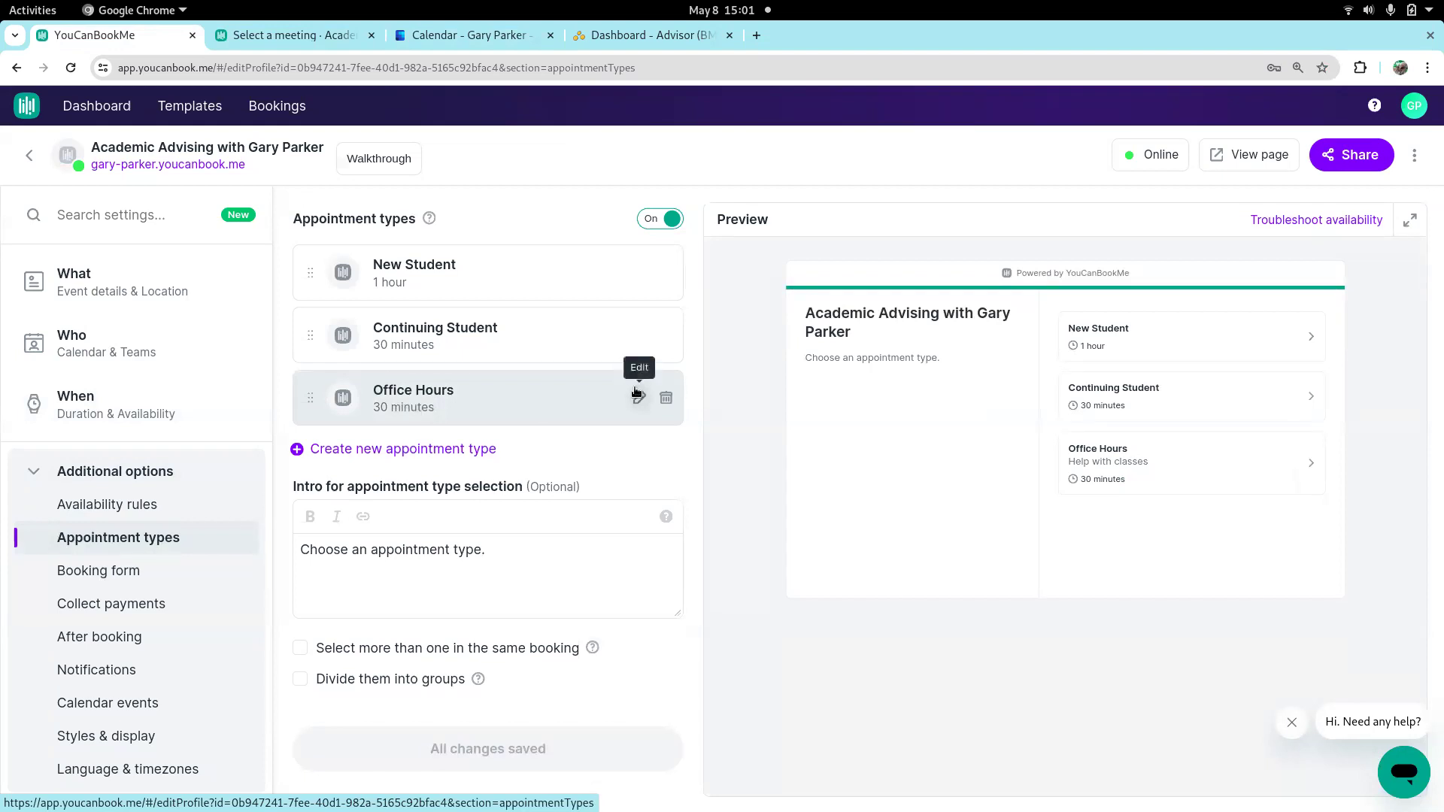
pyautogui.click(666, 399)
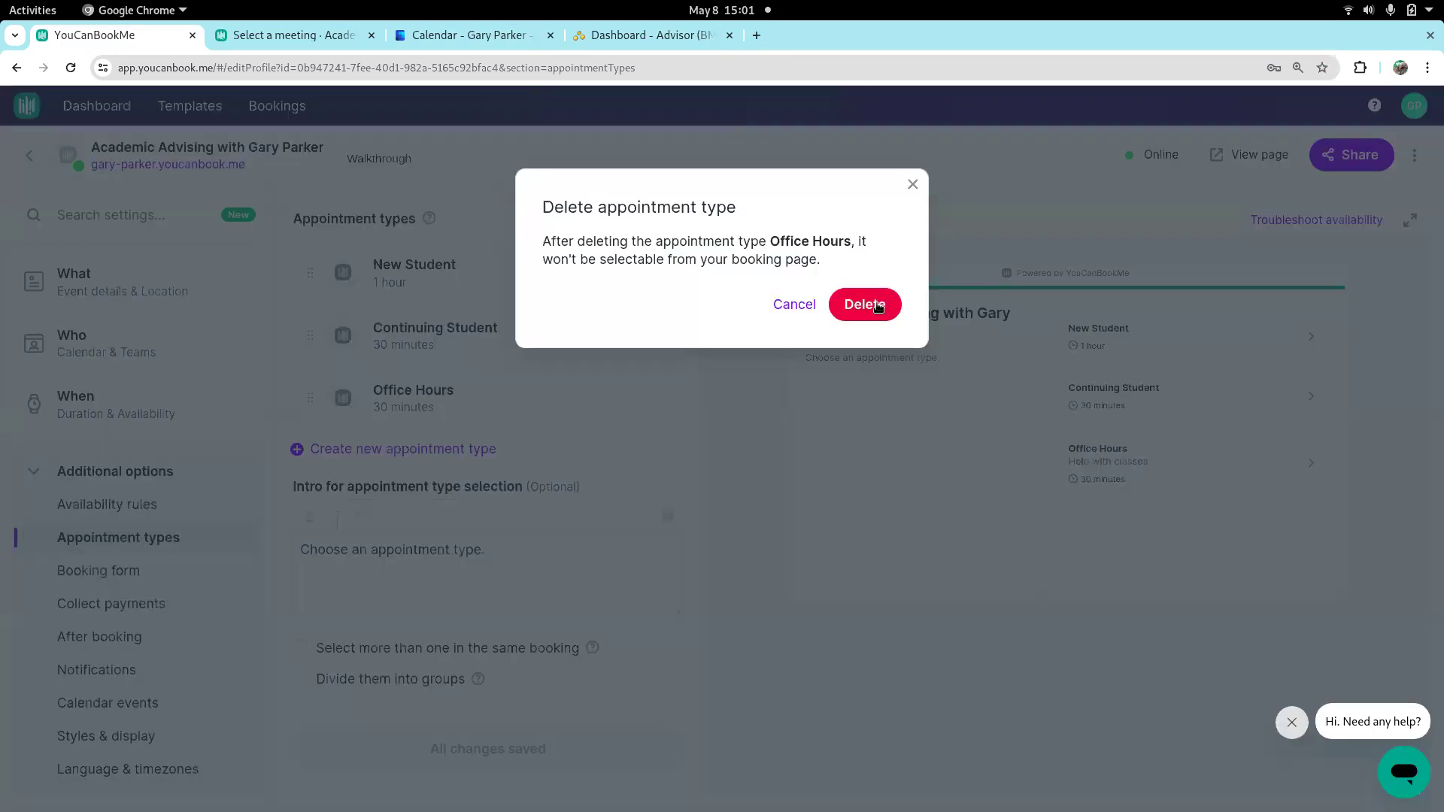
pyautogui.click(871, 303)
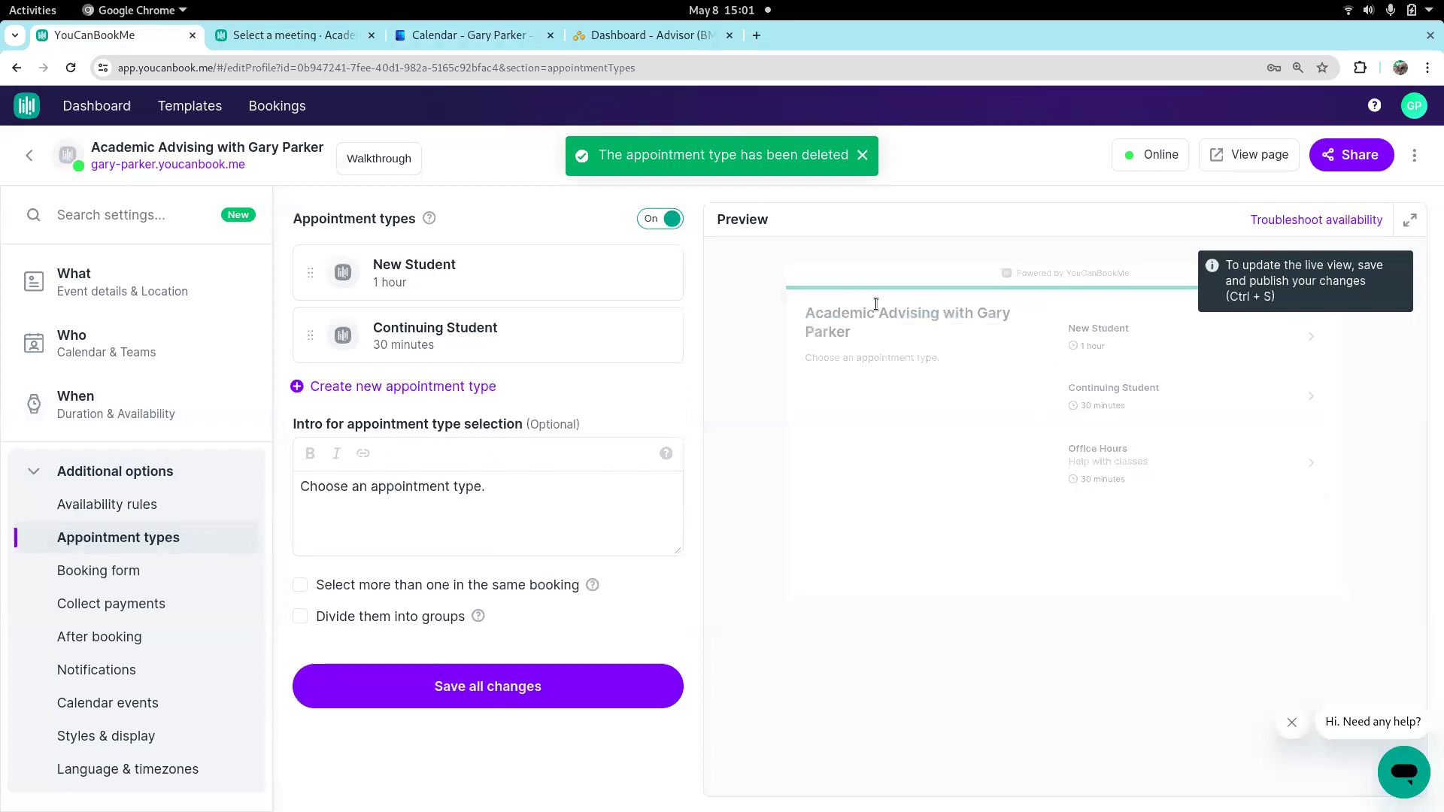
# Create a new appointment type named Tutoring with a 30-minute duration and save it
pyautogui.click(437, 388)
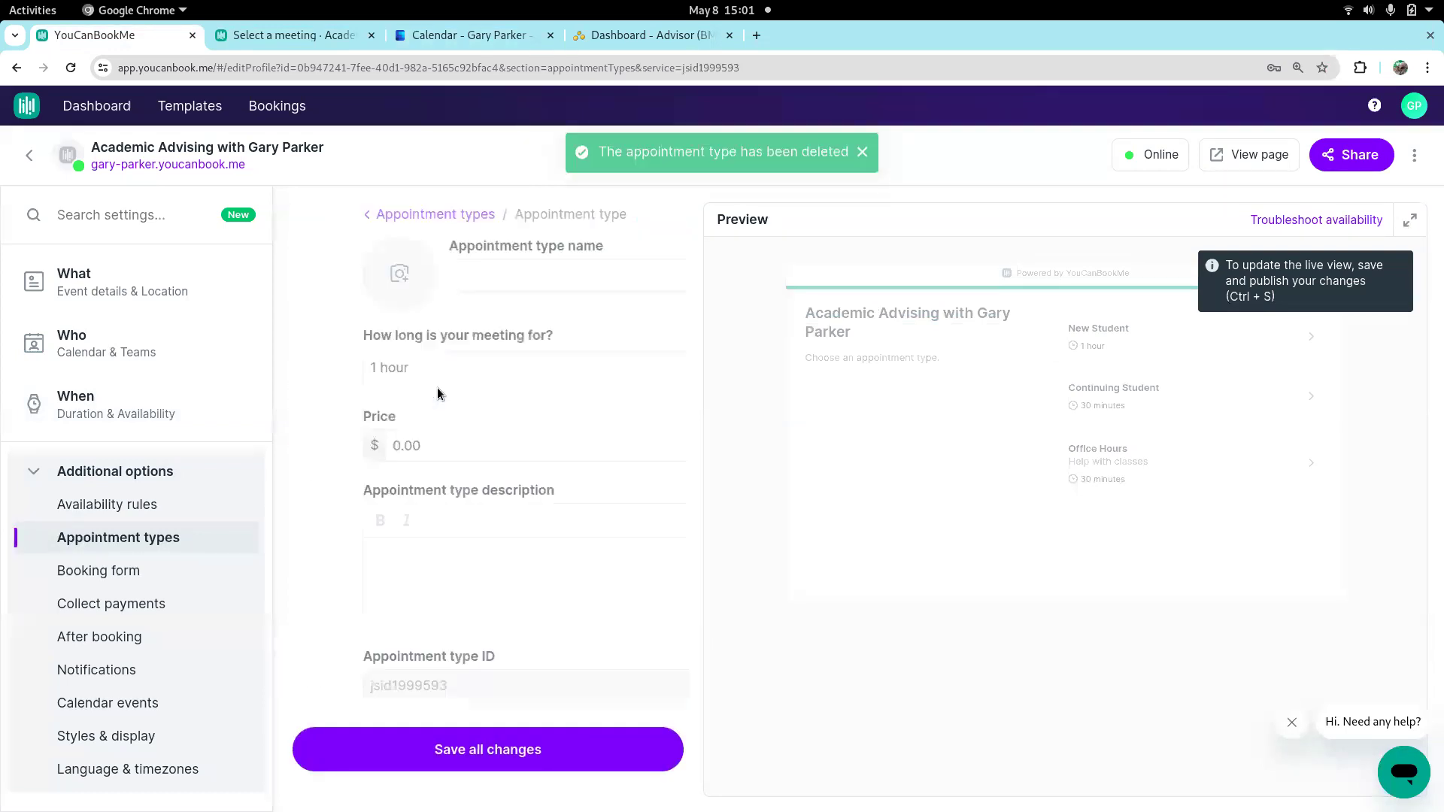
pyautogui.click(464, 268)
pyautogui.write('Tutoring')
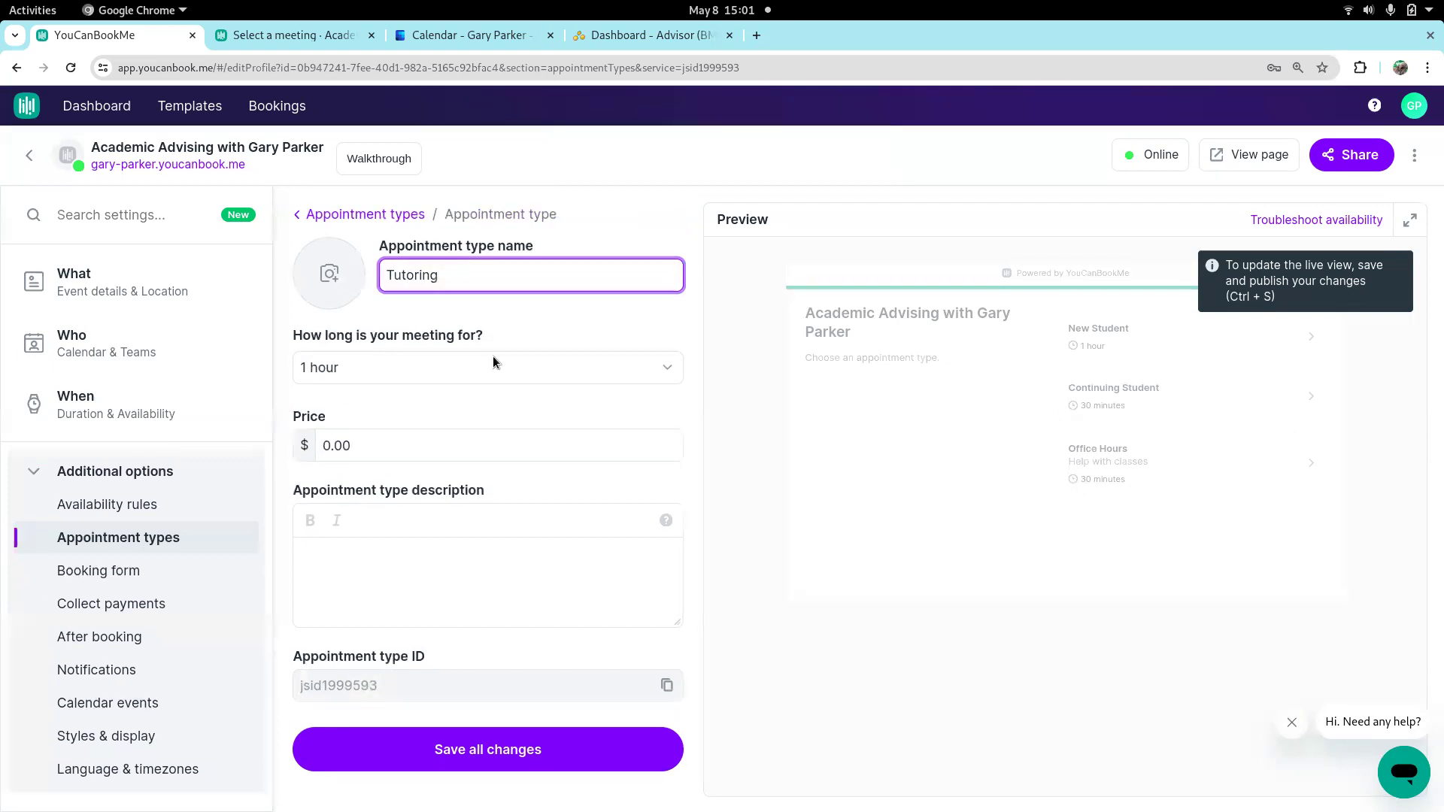
pyautogui.click(354, 382)
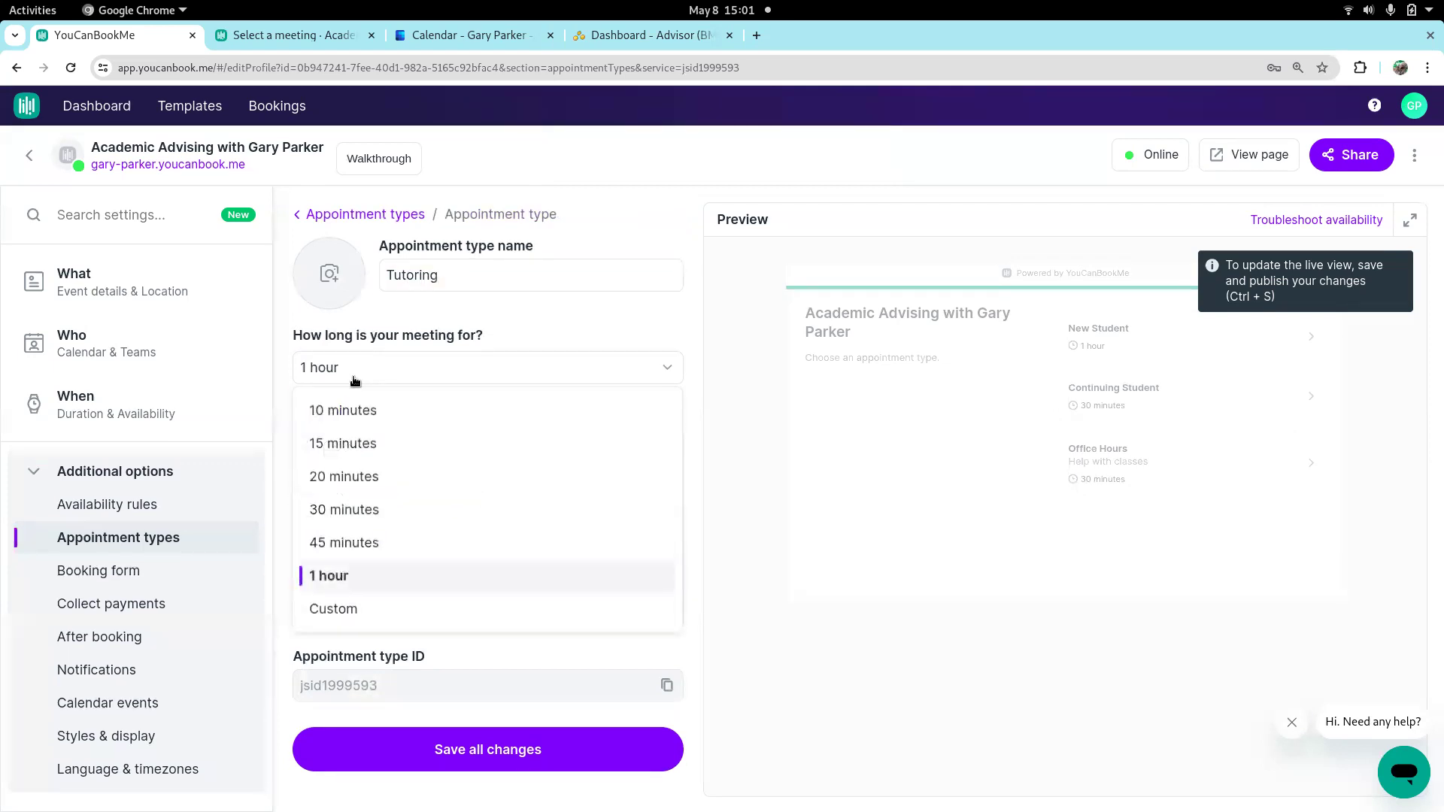
pyautogui.click(327, 509)
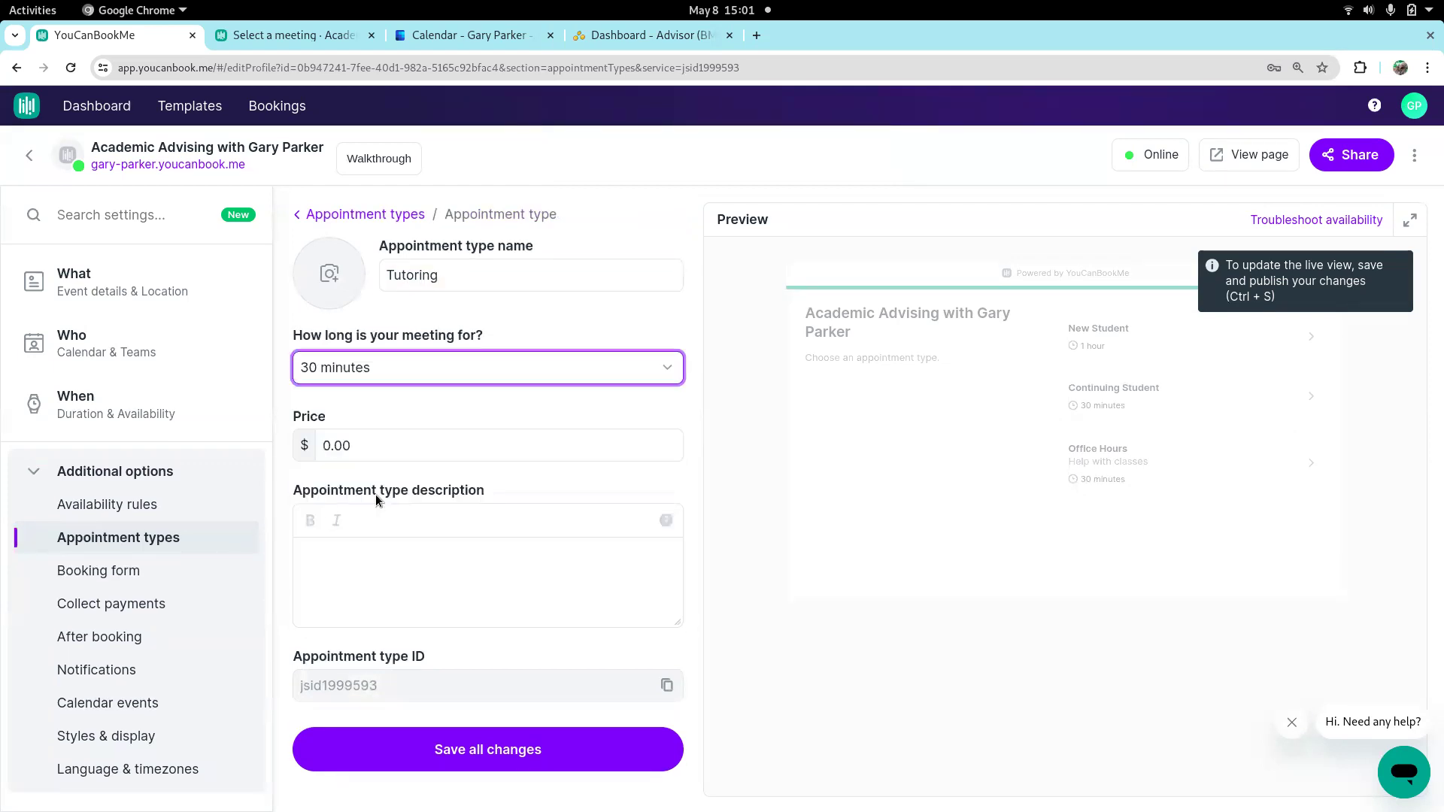
pyautogui.click(503, 751)
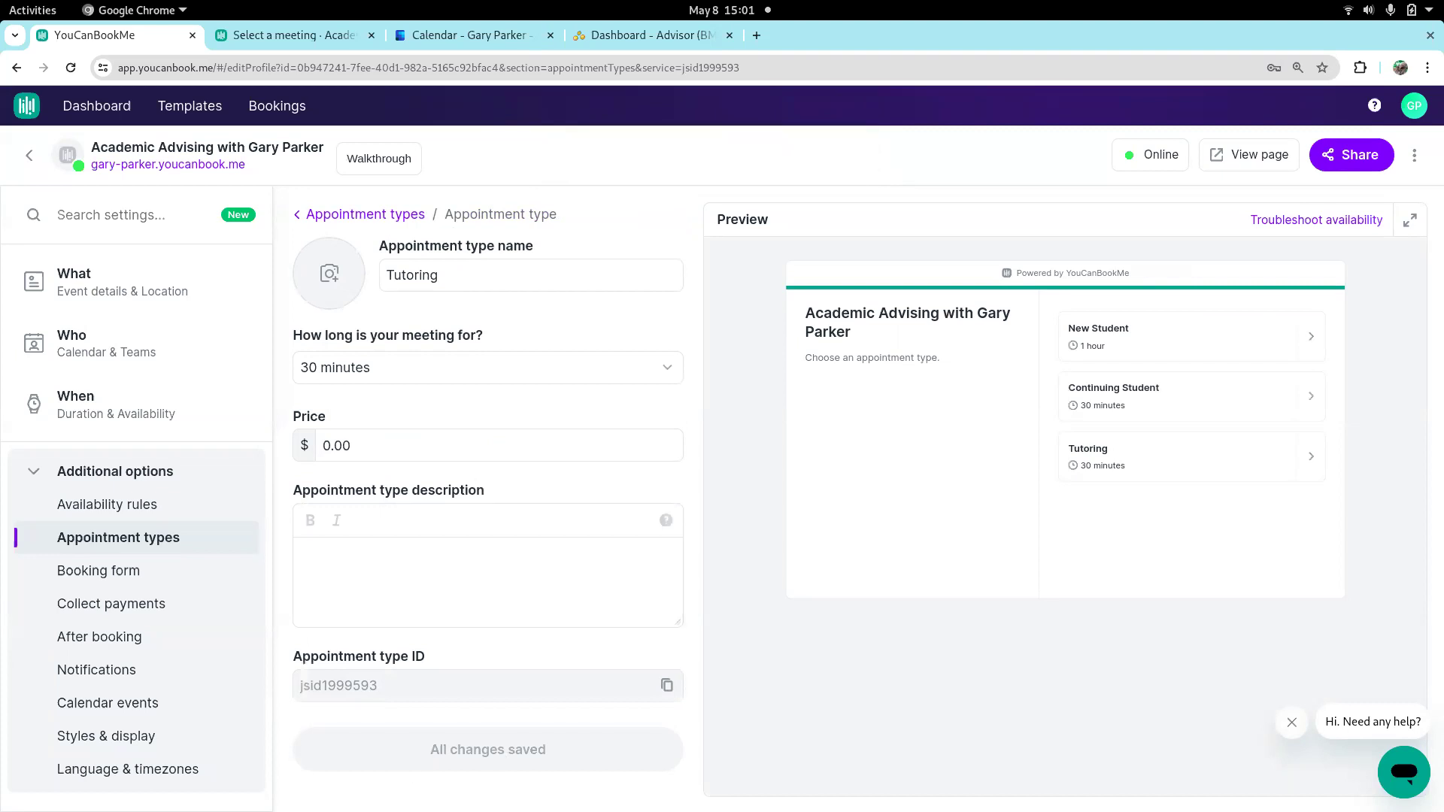
# Open the booking form's "How would you like to meet?" question to examine its settings
pyautogui.click(86, 573)
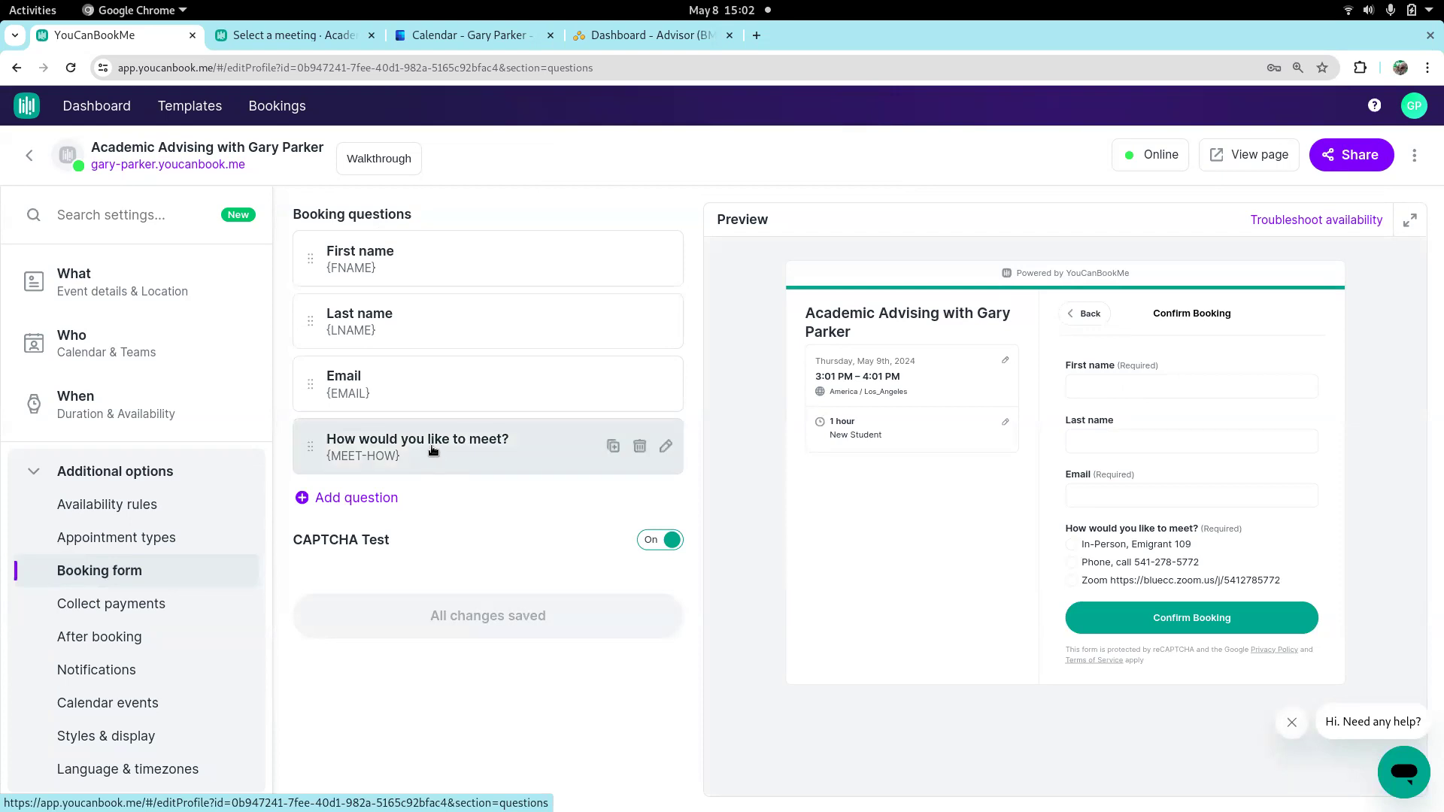
pyautogui.click(665, 447)
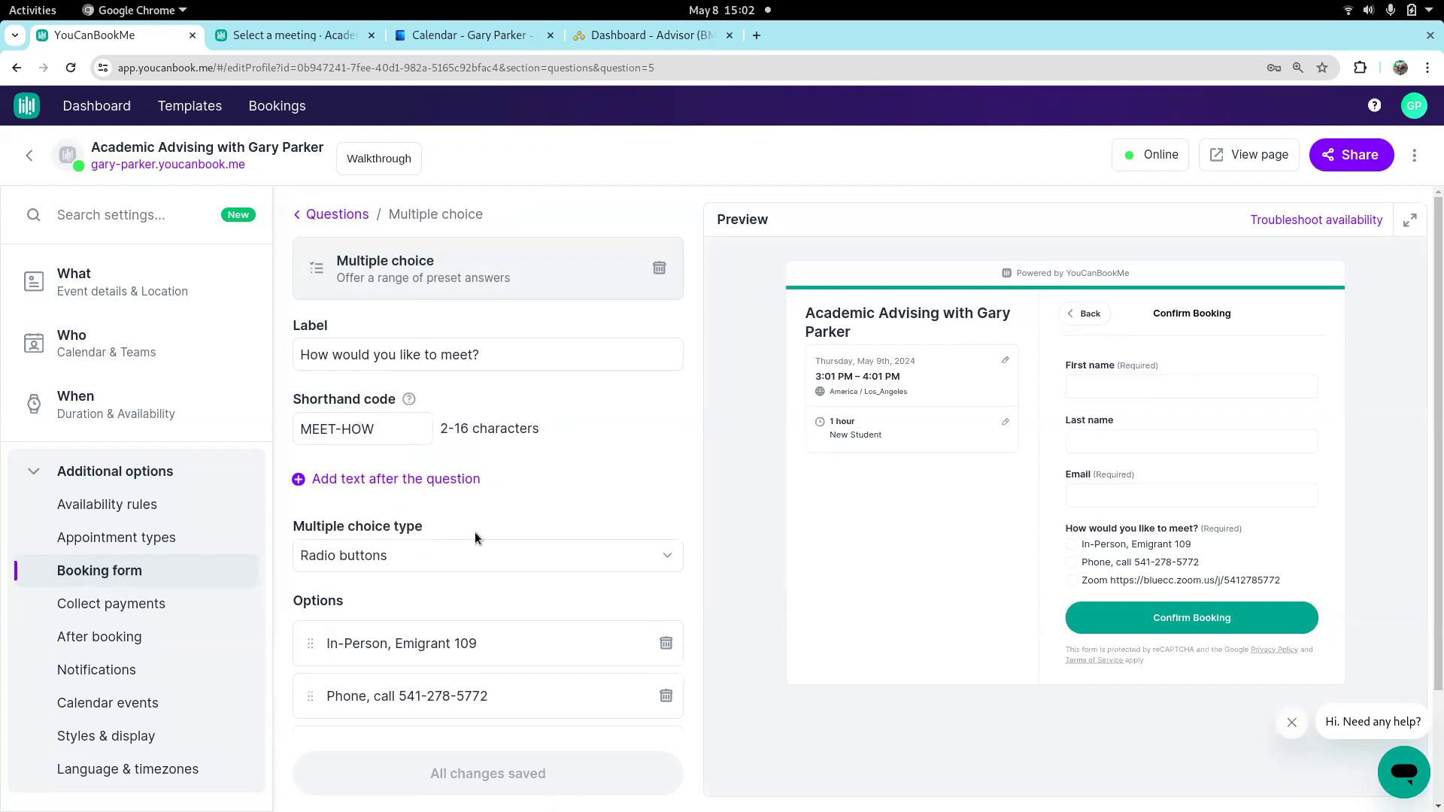
# Examine the "How would you like to meet?" question's multiple choice types and its answer options, and return to the question list
pyautogui.click(386, 563)
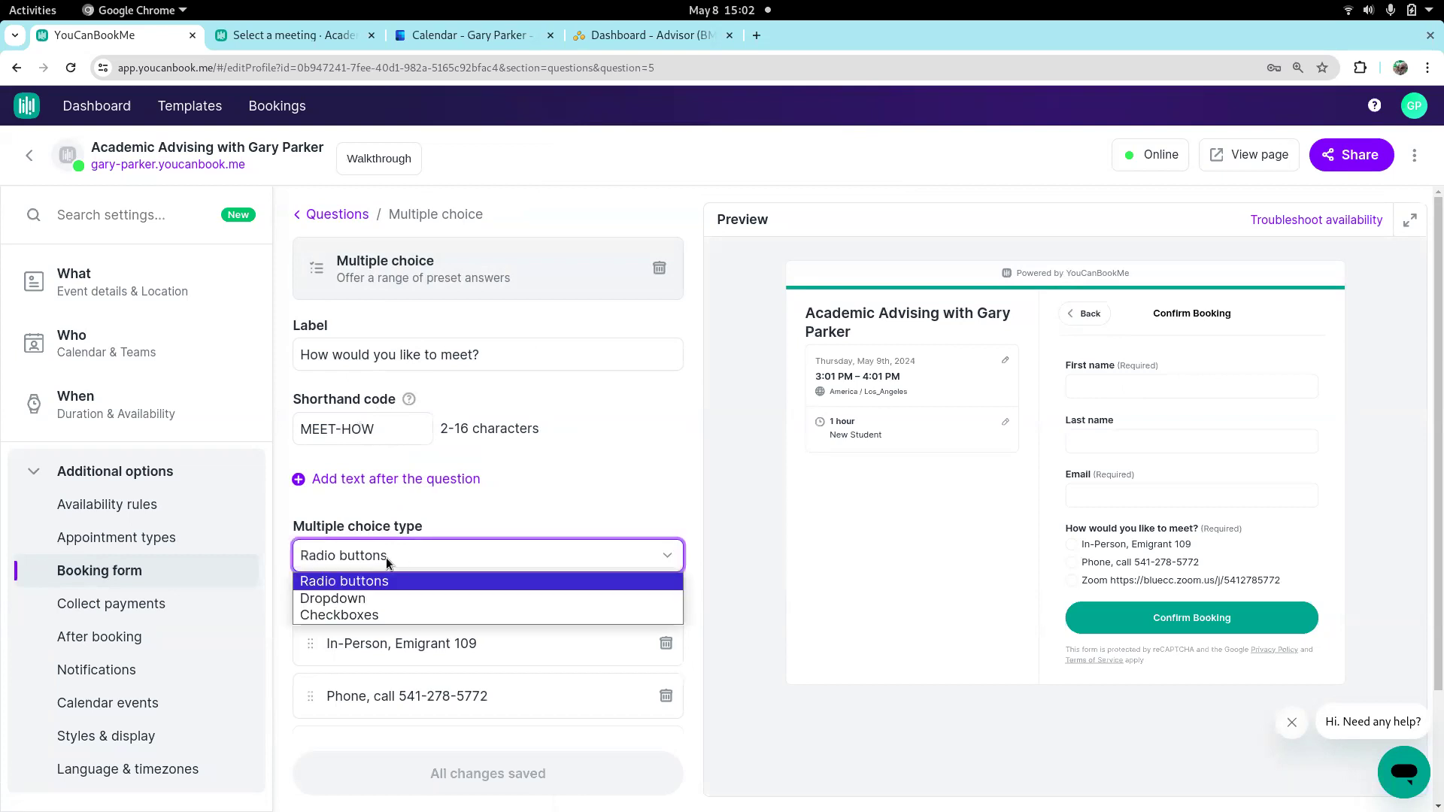
pyautogui.click(433, 261)
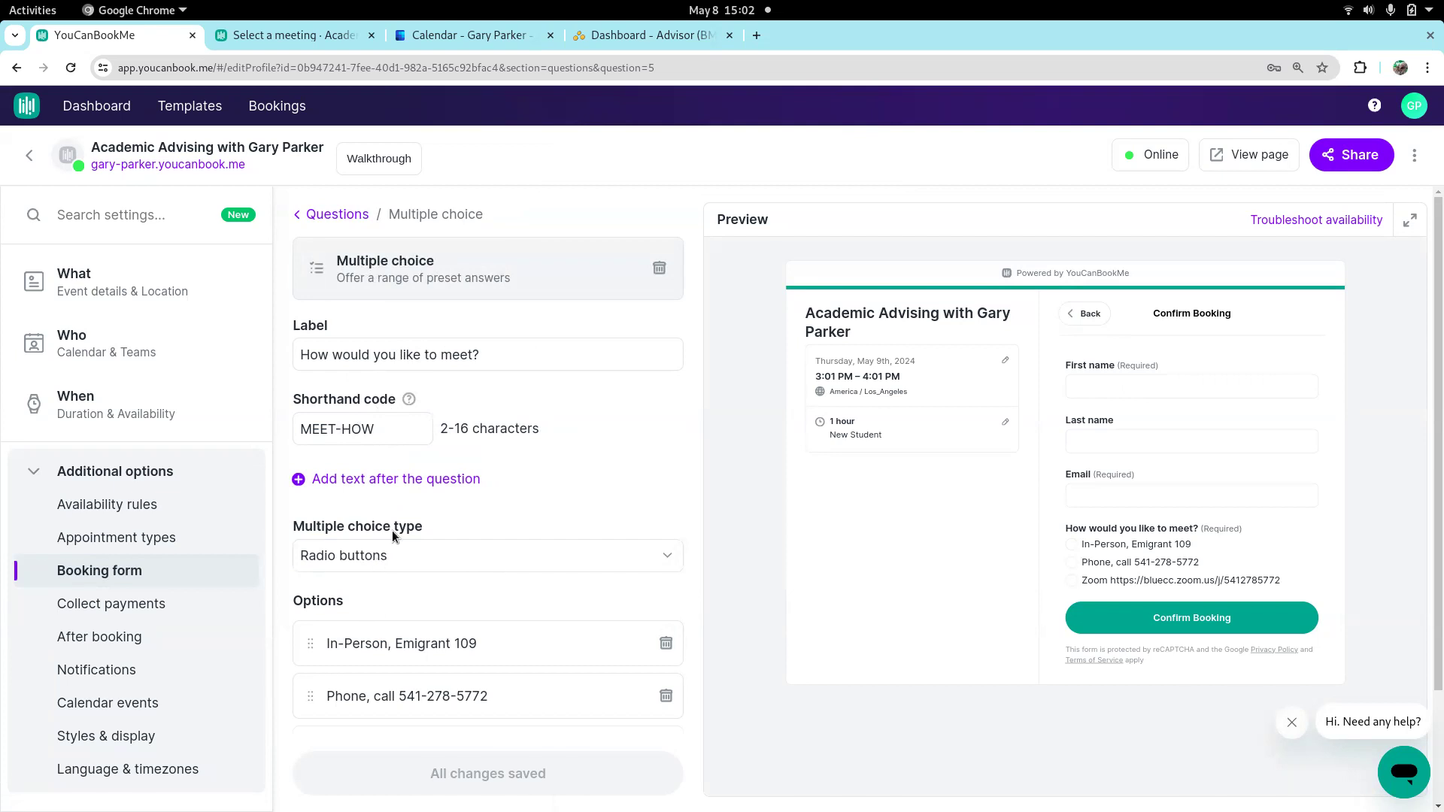
pyautogui.click(386, 561)
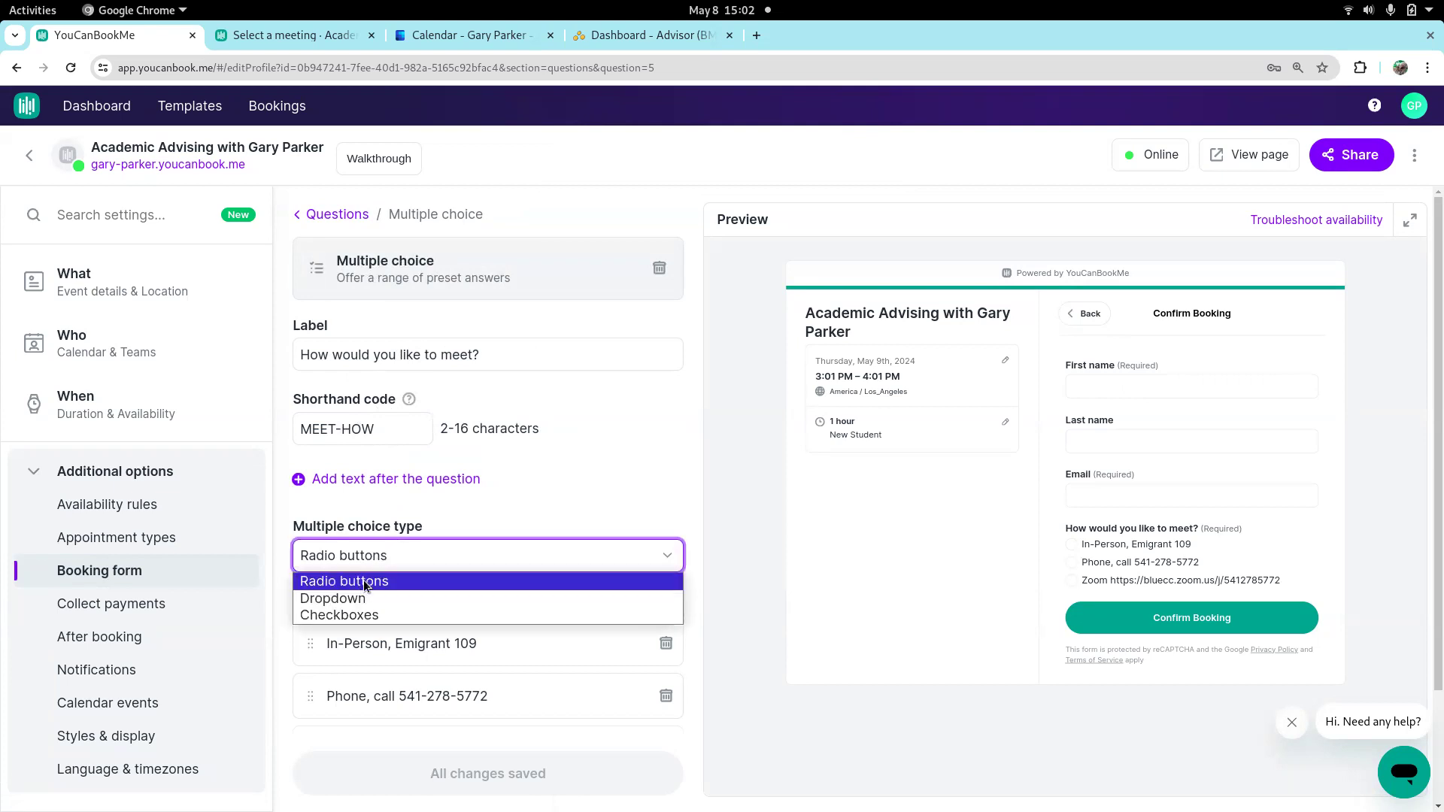
pyautogui.click(399, 555)
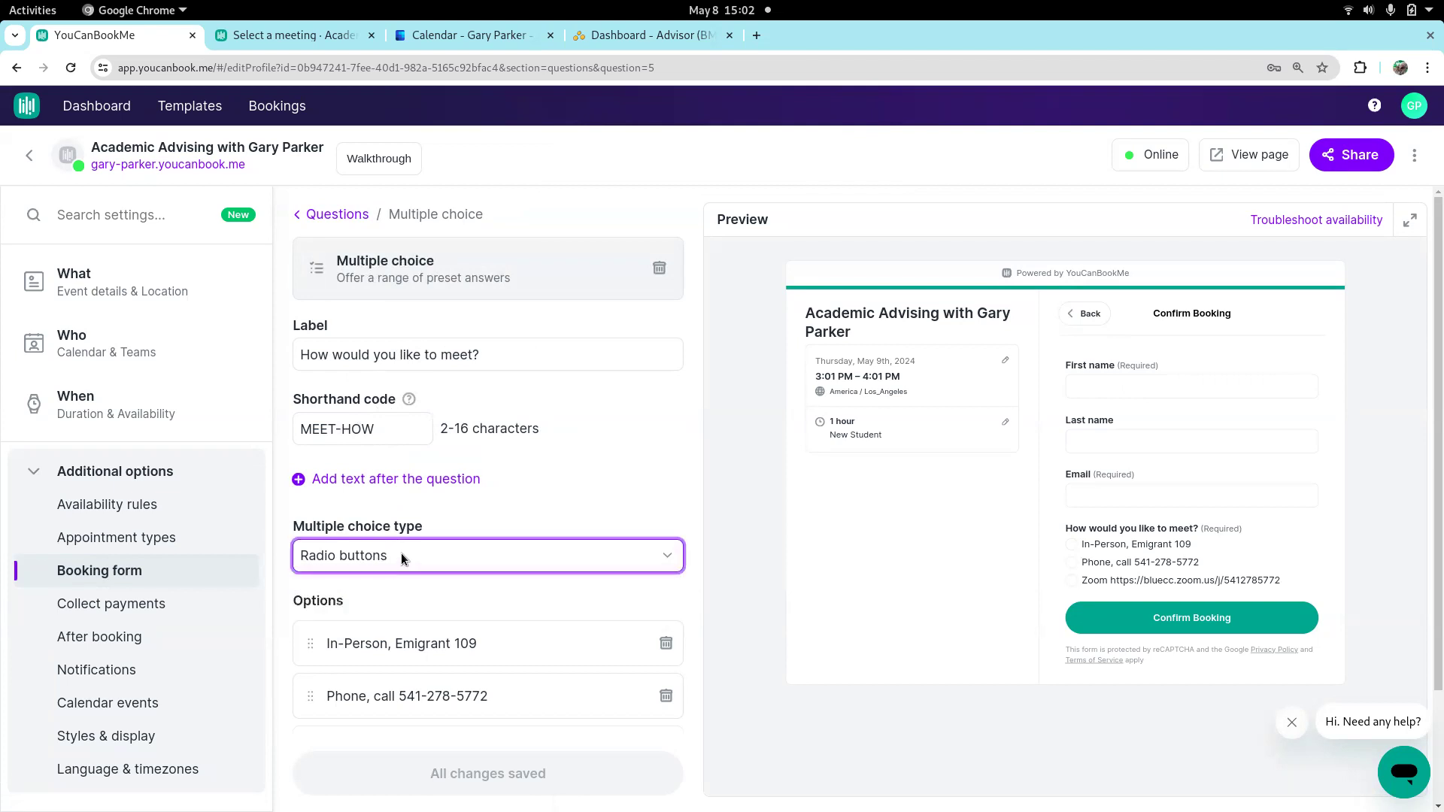
pyautogui.scroll(-2, 482, 597)
pyautogui.click(525, 504)
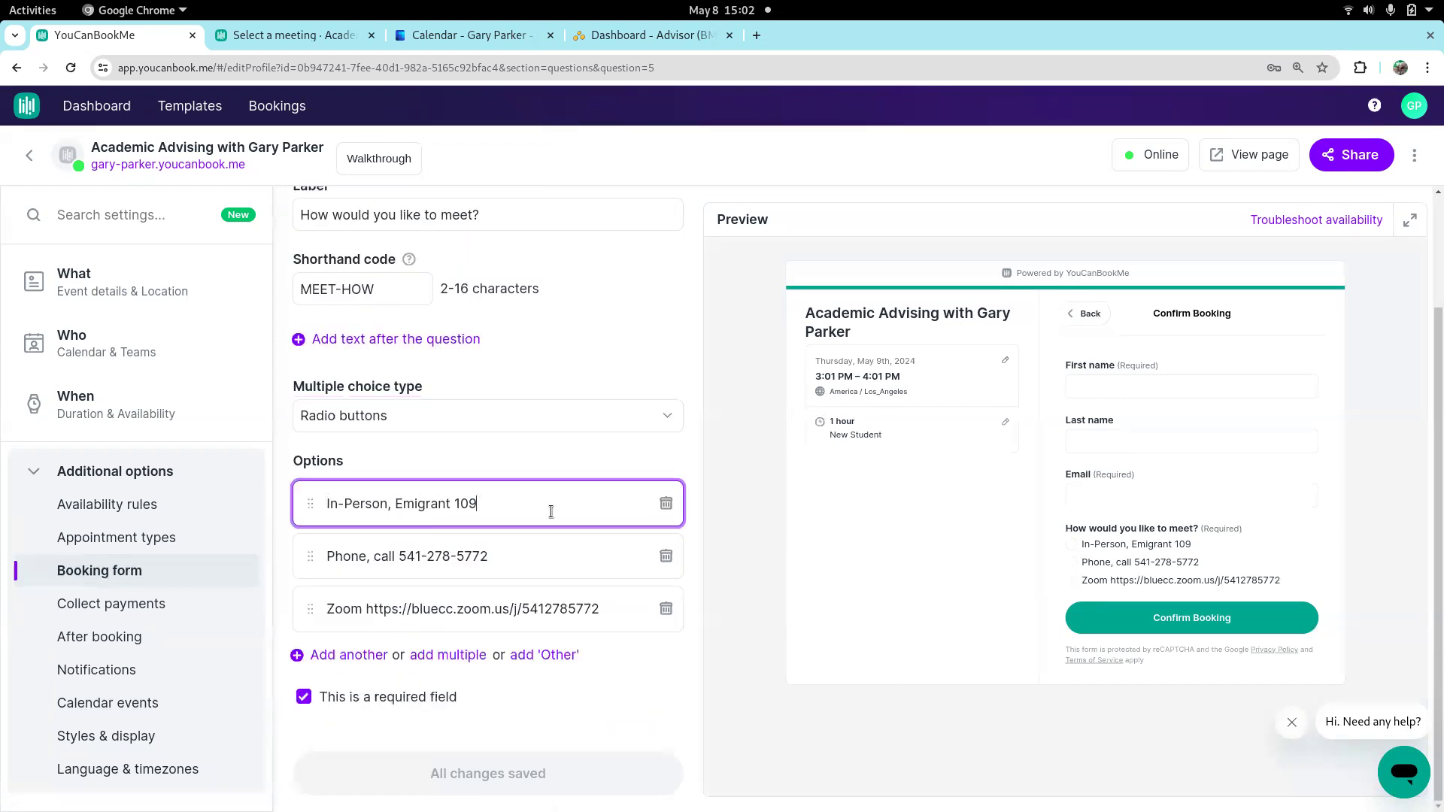
pyautogui.click(508, 564)
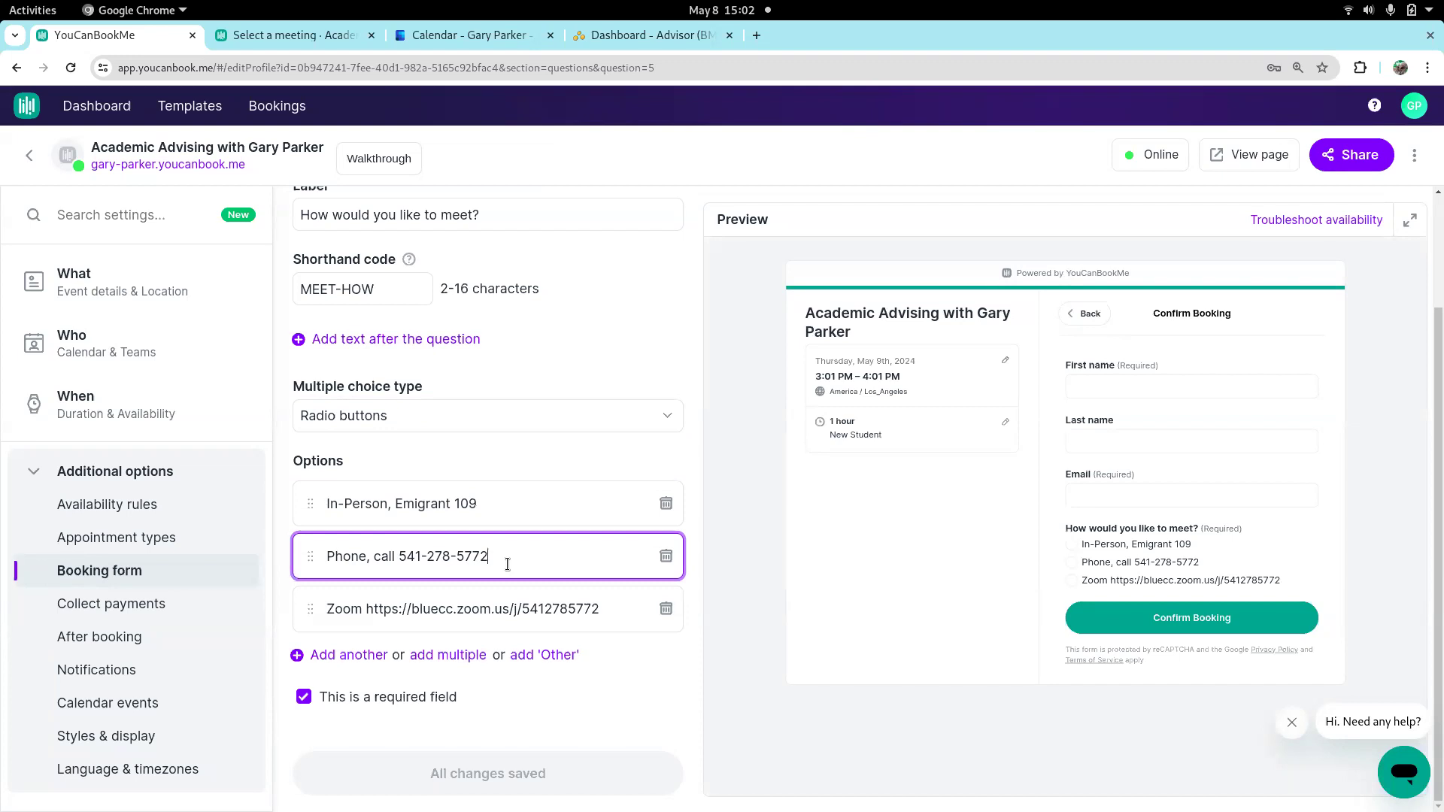
pyautogui.click(607, 611)
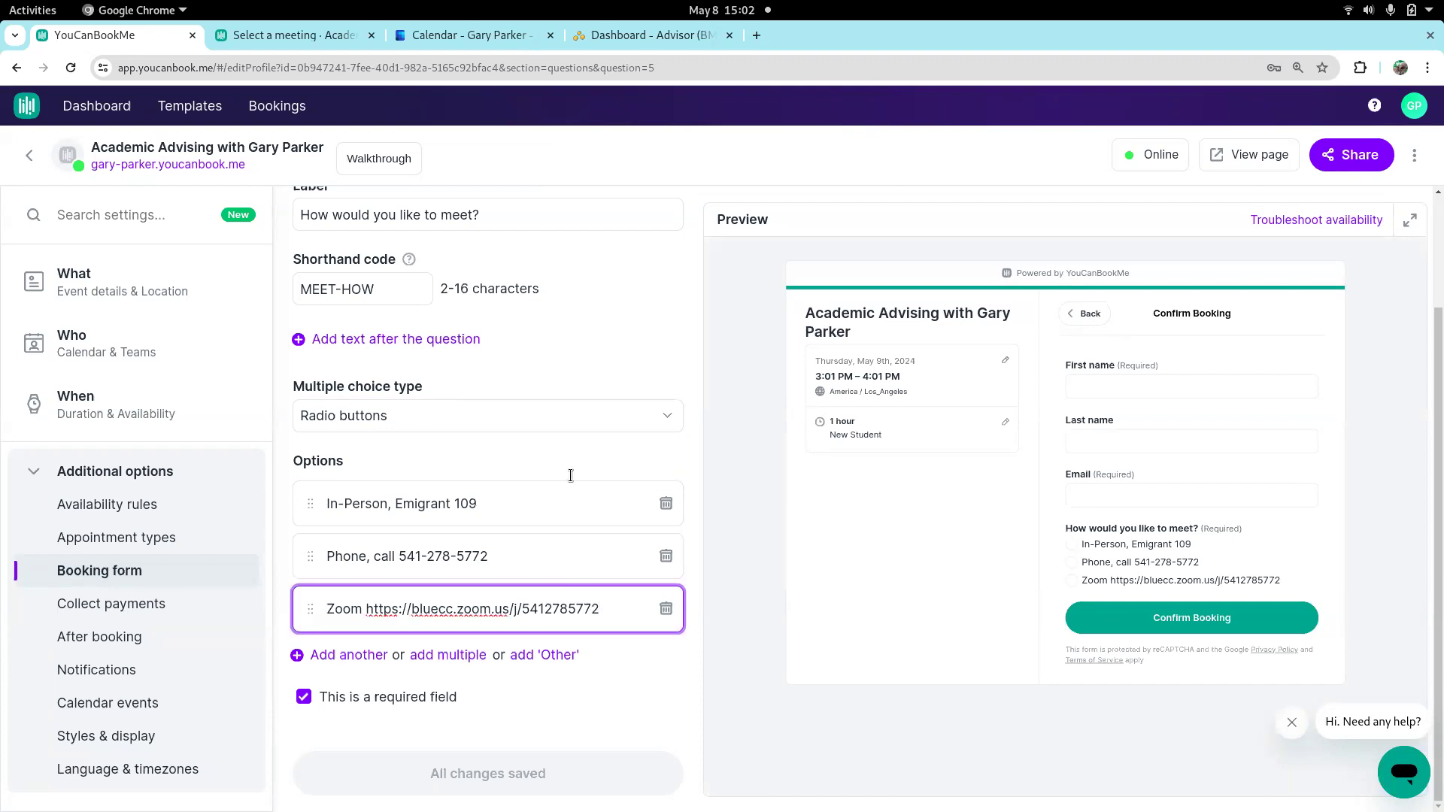
pyautogui.scroll(3, 457, 333)
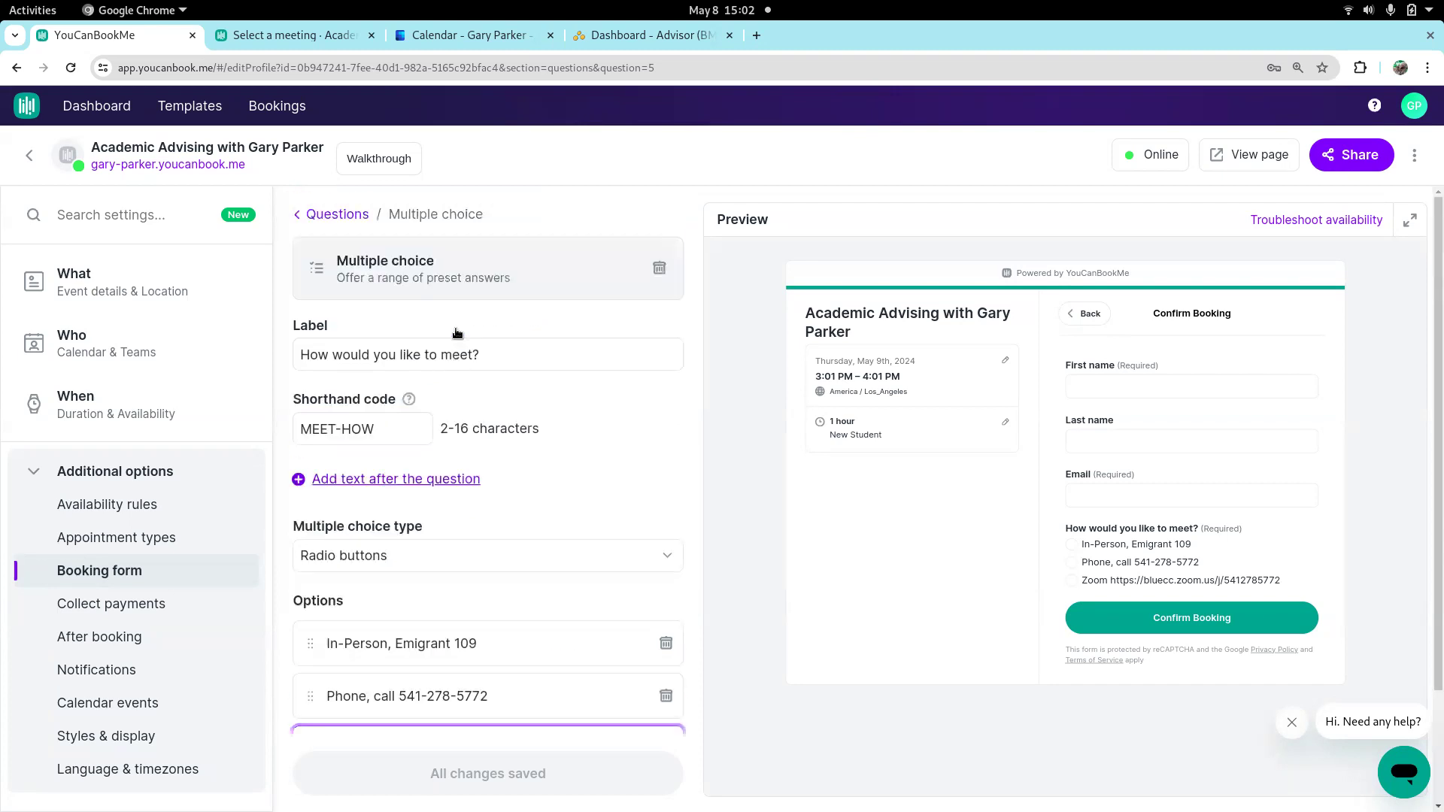
pyautogui.click(342, 215)
# Add a saved Phone number question with shorthand code PHONE to the booking form and place it directly above "How would you like to meet?"
pyautogui.click(353, 498)
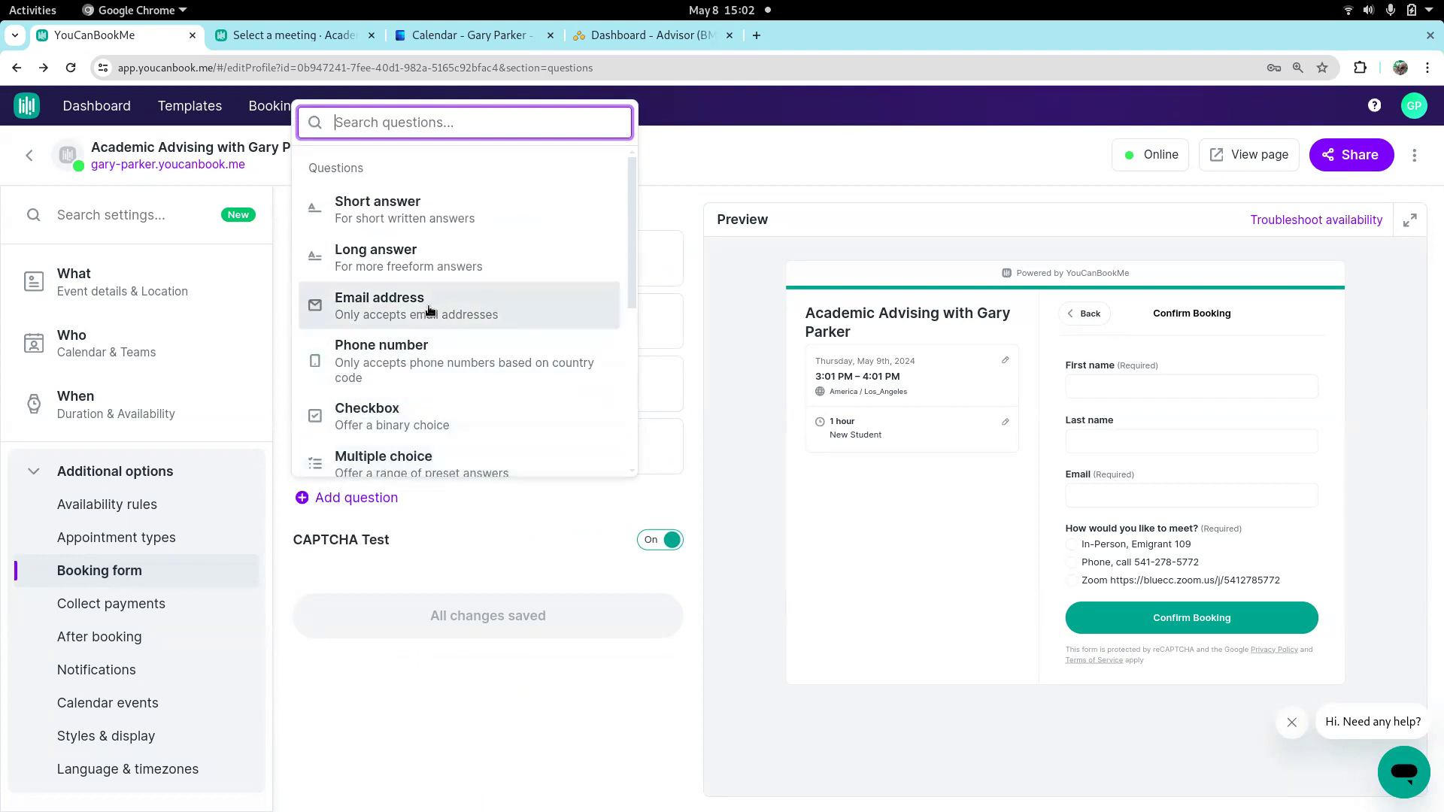
pyautogui.click(414, 354)
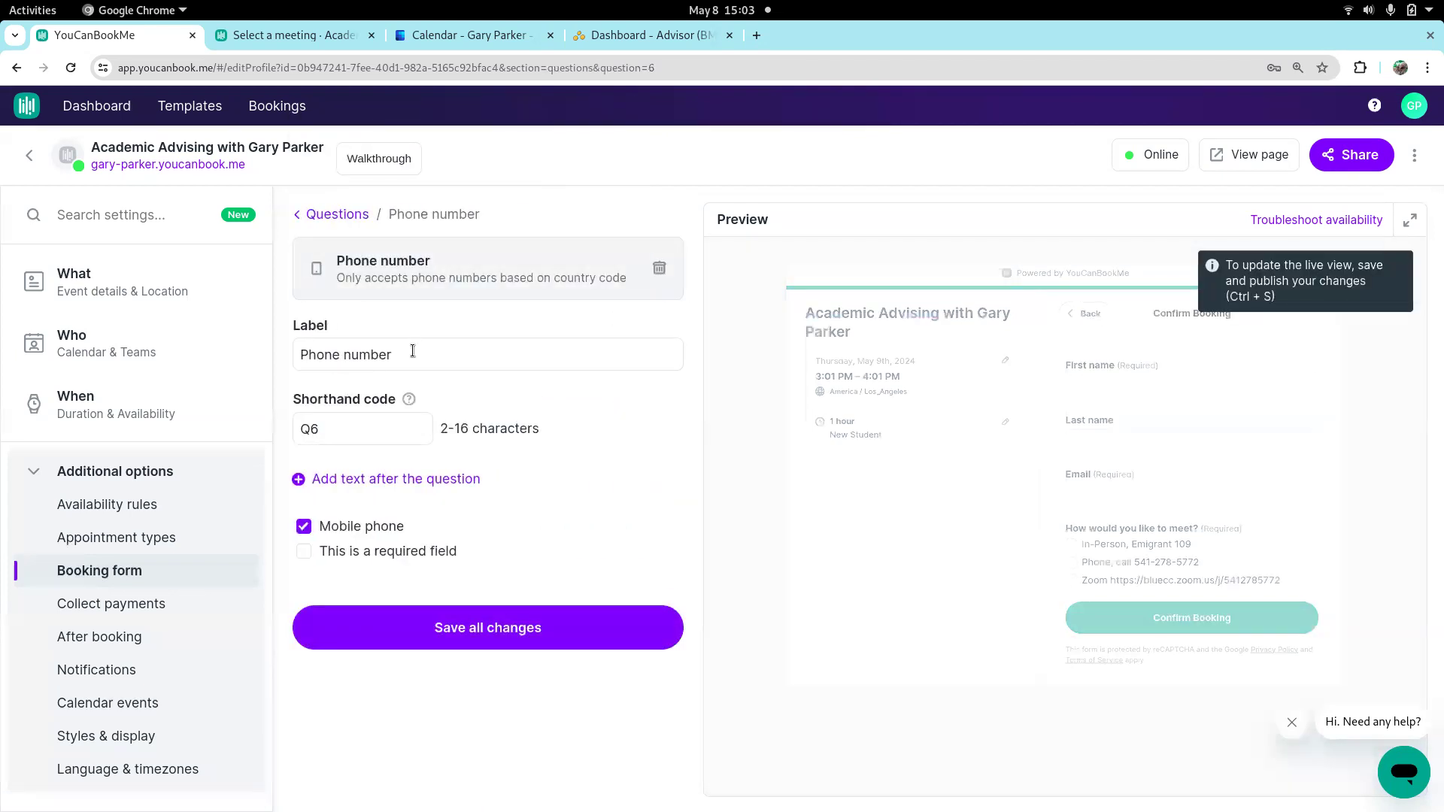
pyautogui.click(339, 432)
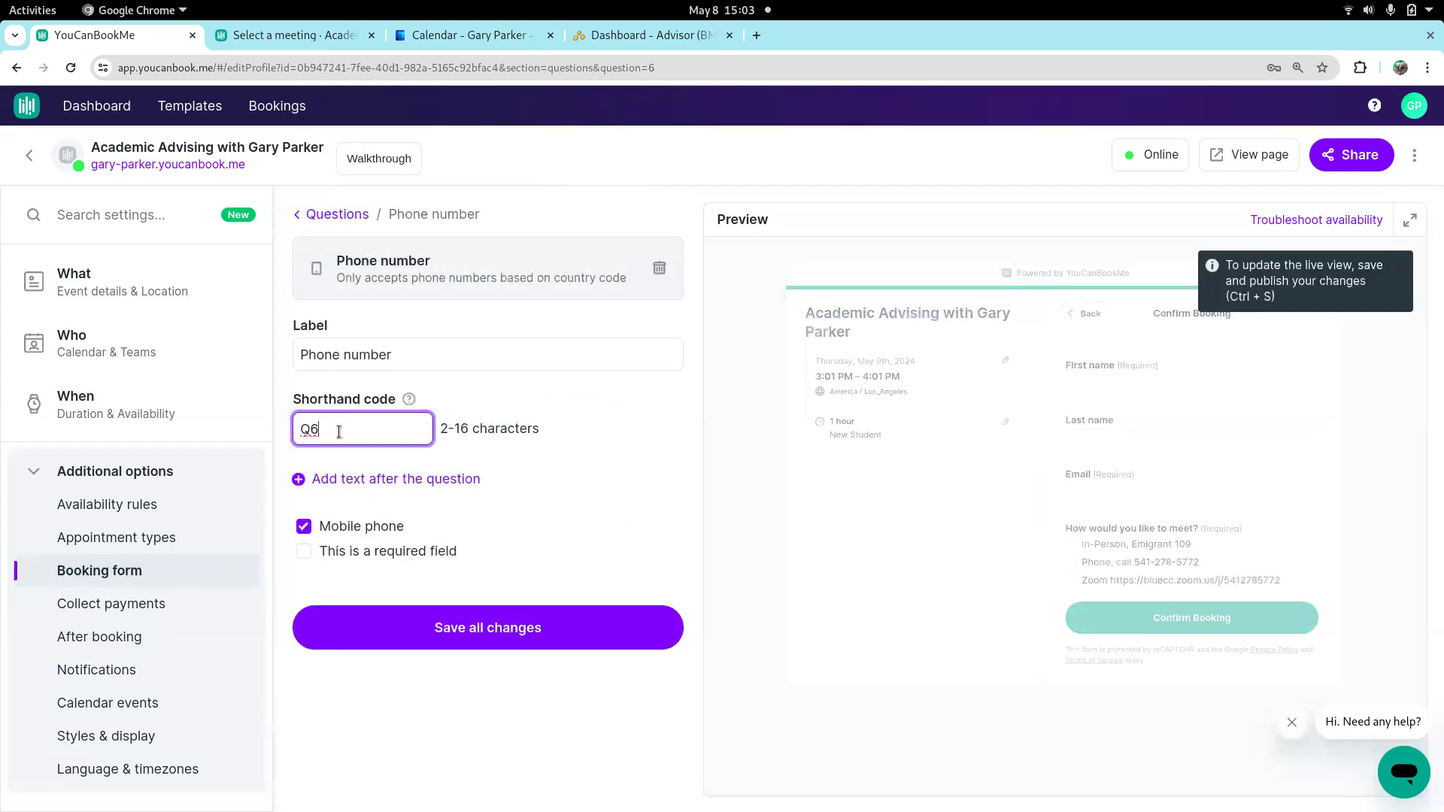
pyautogui.press('BackSpace')
pyautogui.press('BackSpace')
pyautogui.write('PHONE')
pyautogui.click(468, 633)
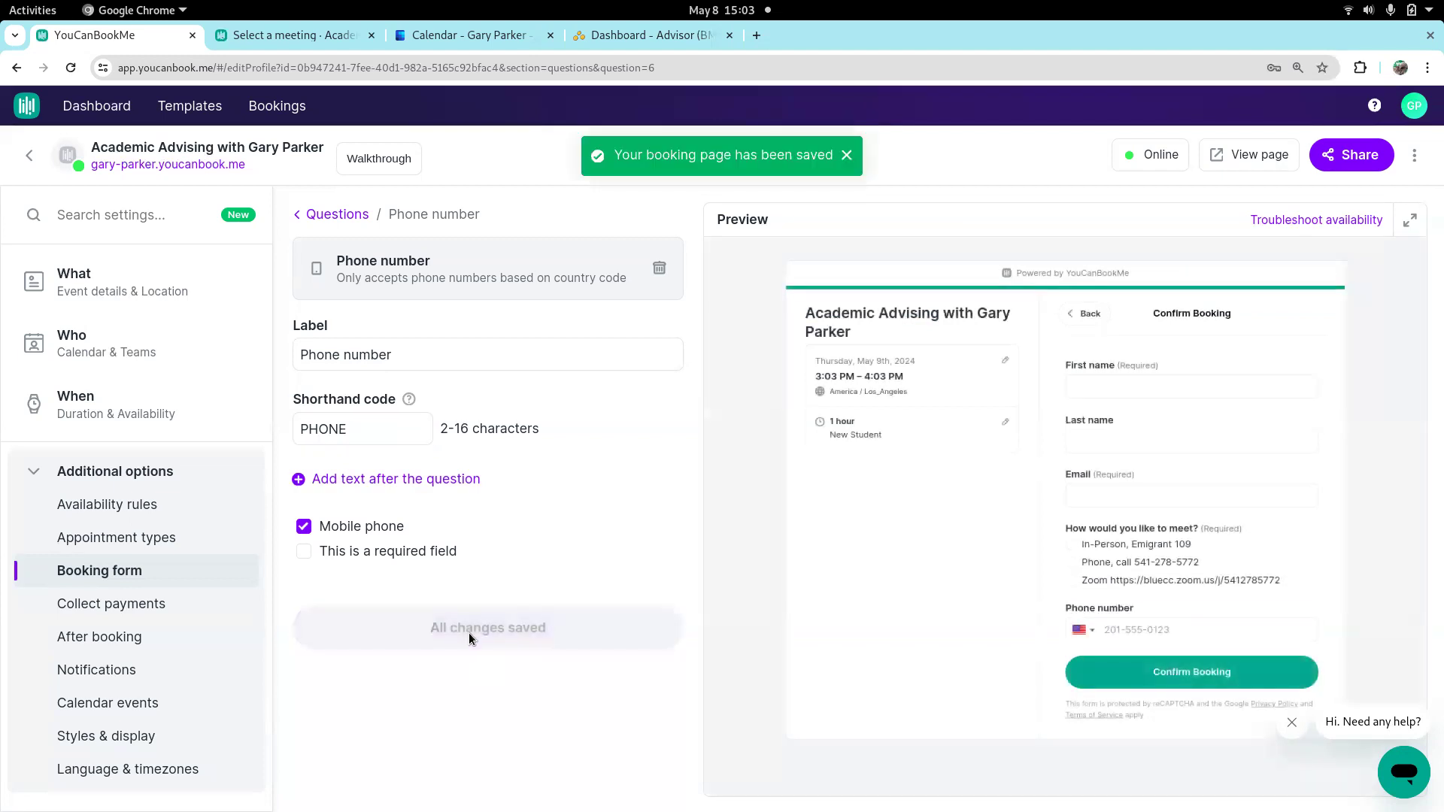
pyautogui.click(336, 216)
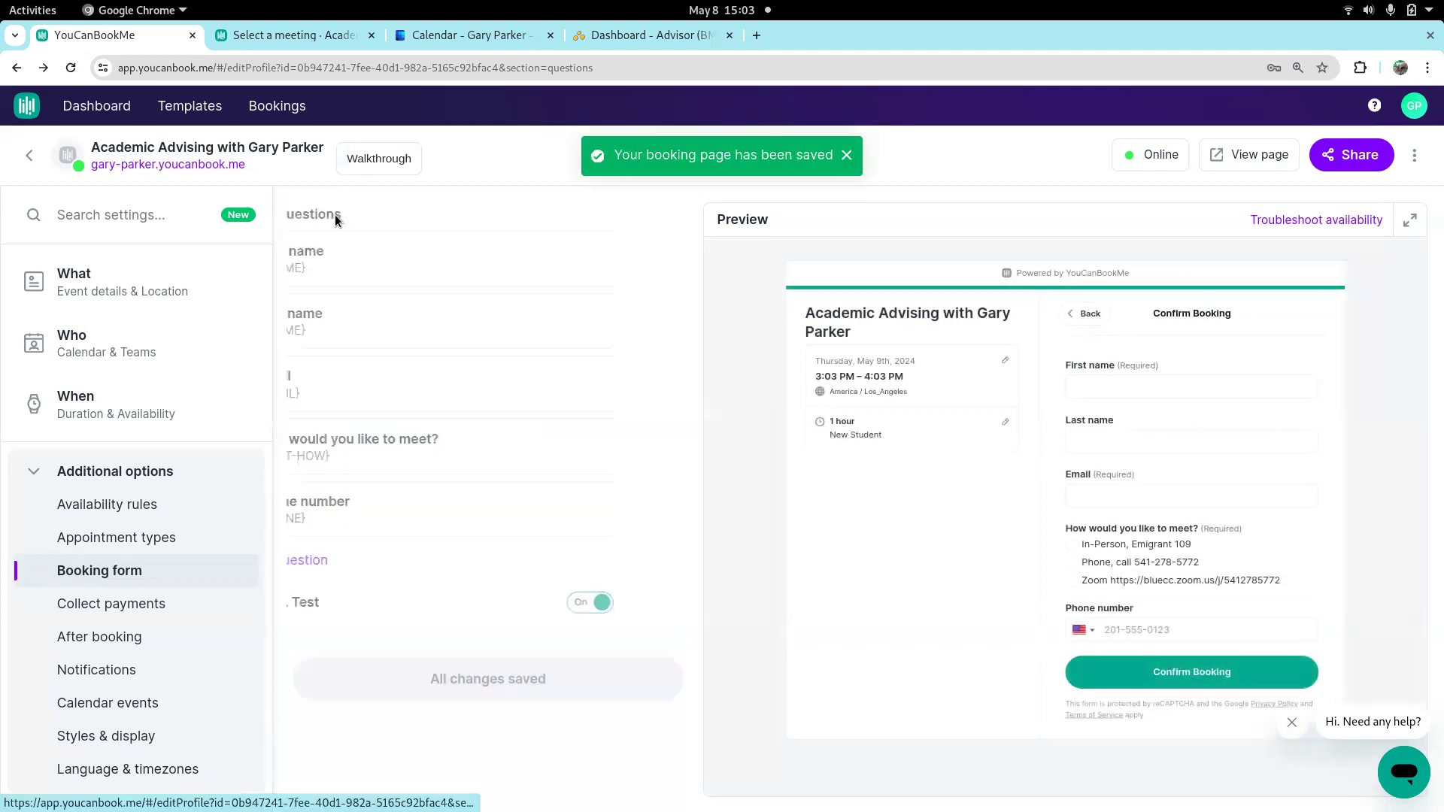
pyautogui.moveTo(310, 499); pyautogui.dragTo(321, 428)
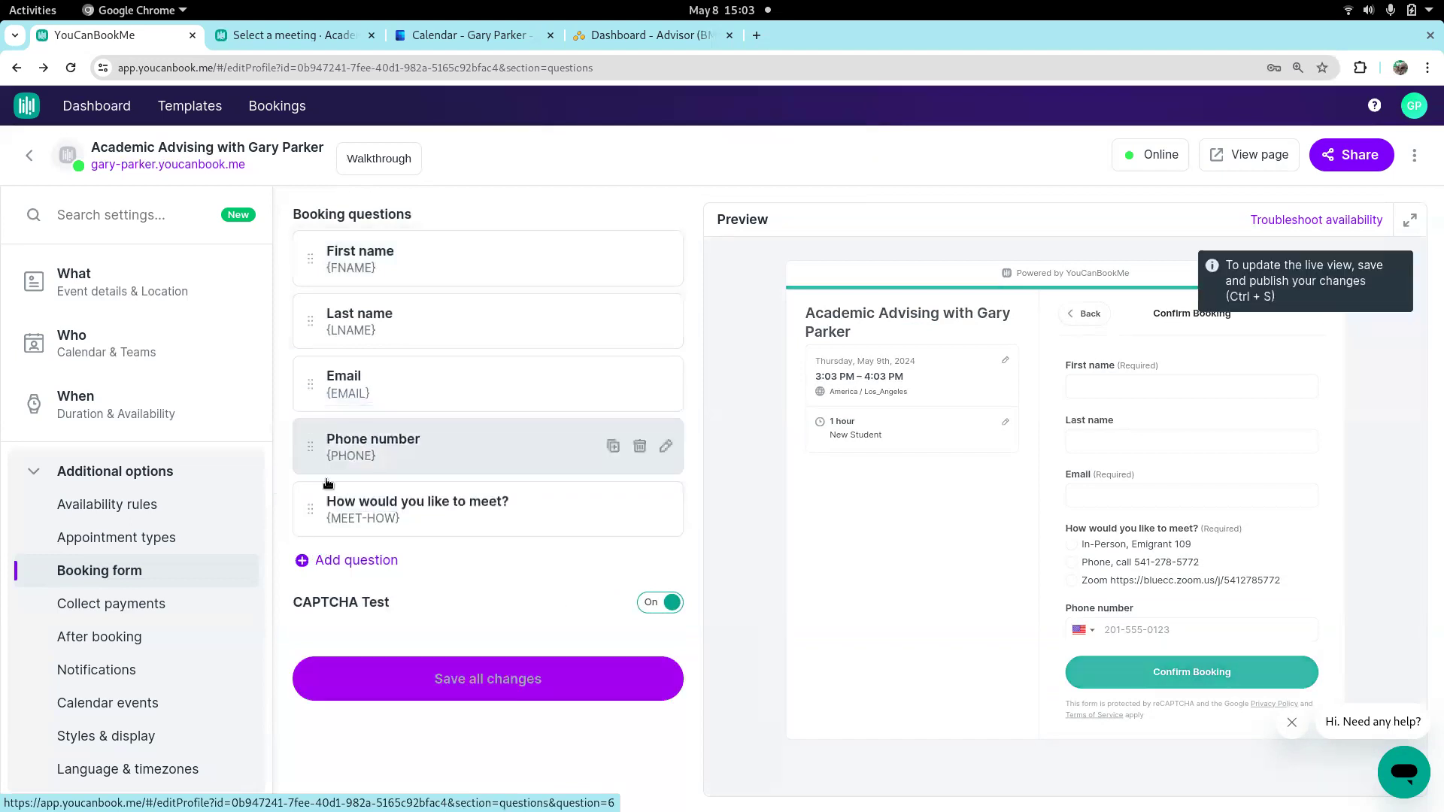
# Add a multiple choice question to the booking form, keeping its default label, shorthand code, Dropdown type and two options
pyautogui.click(341, 561)
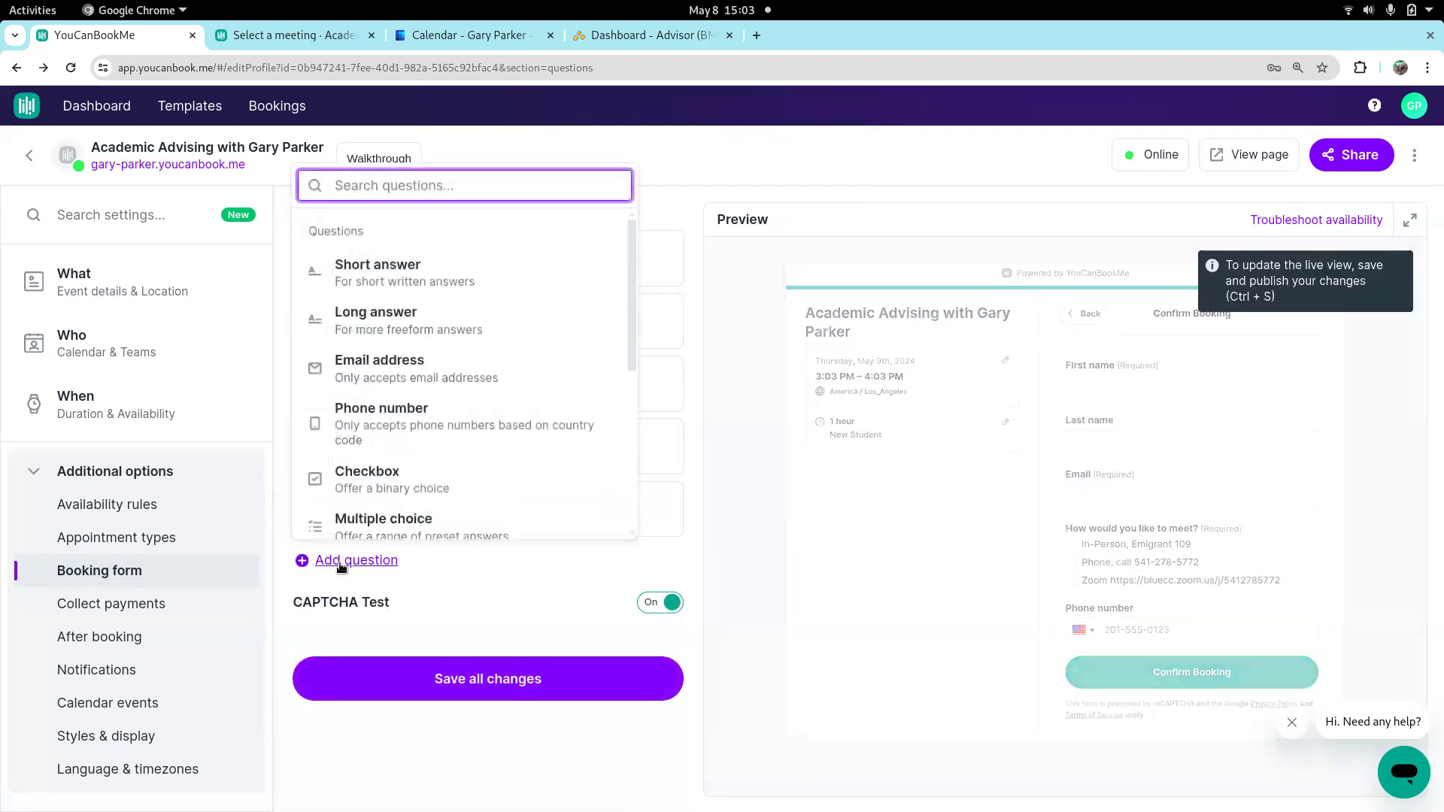
pyautogui.click(406, 524)
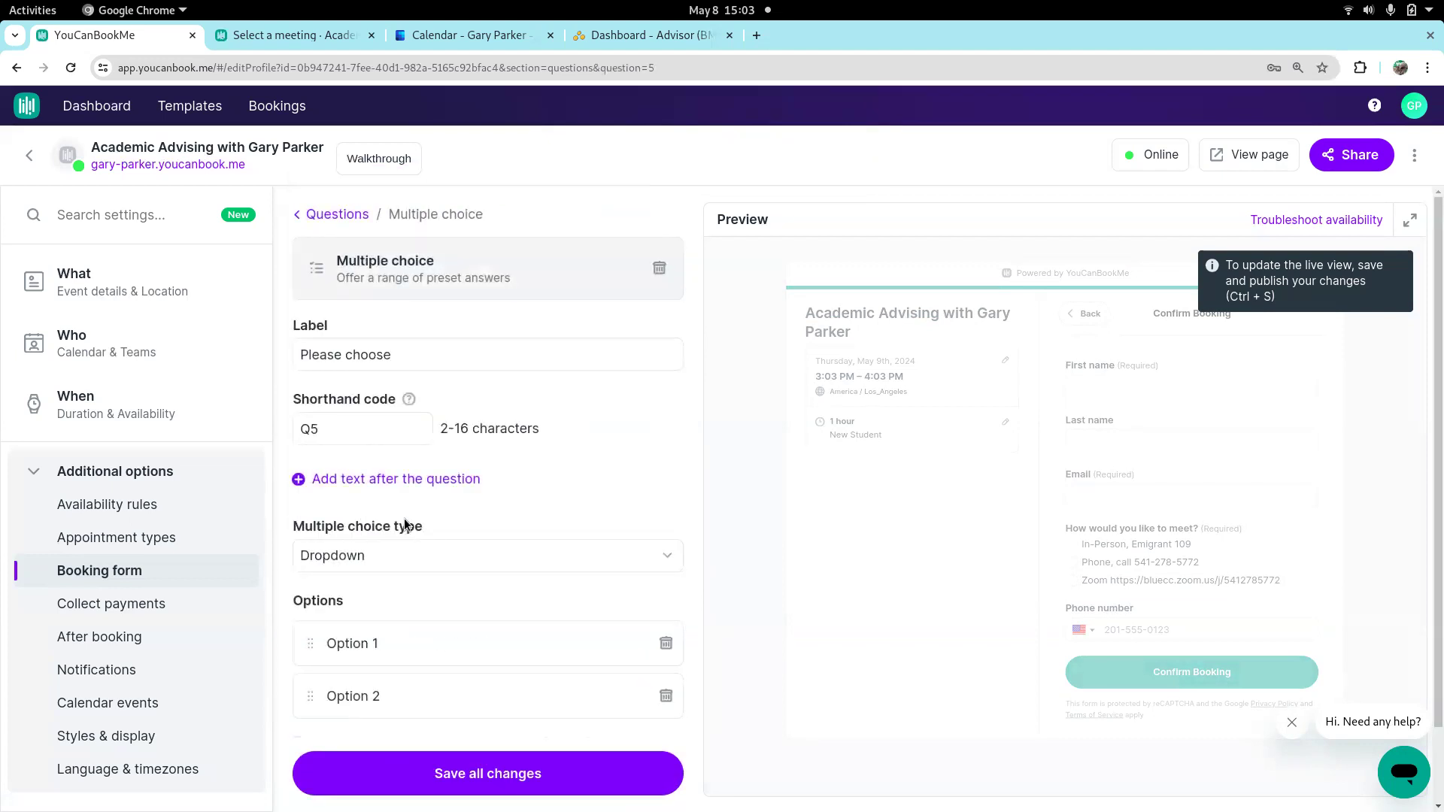
pyautogui.click(358, 354)
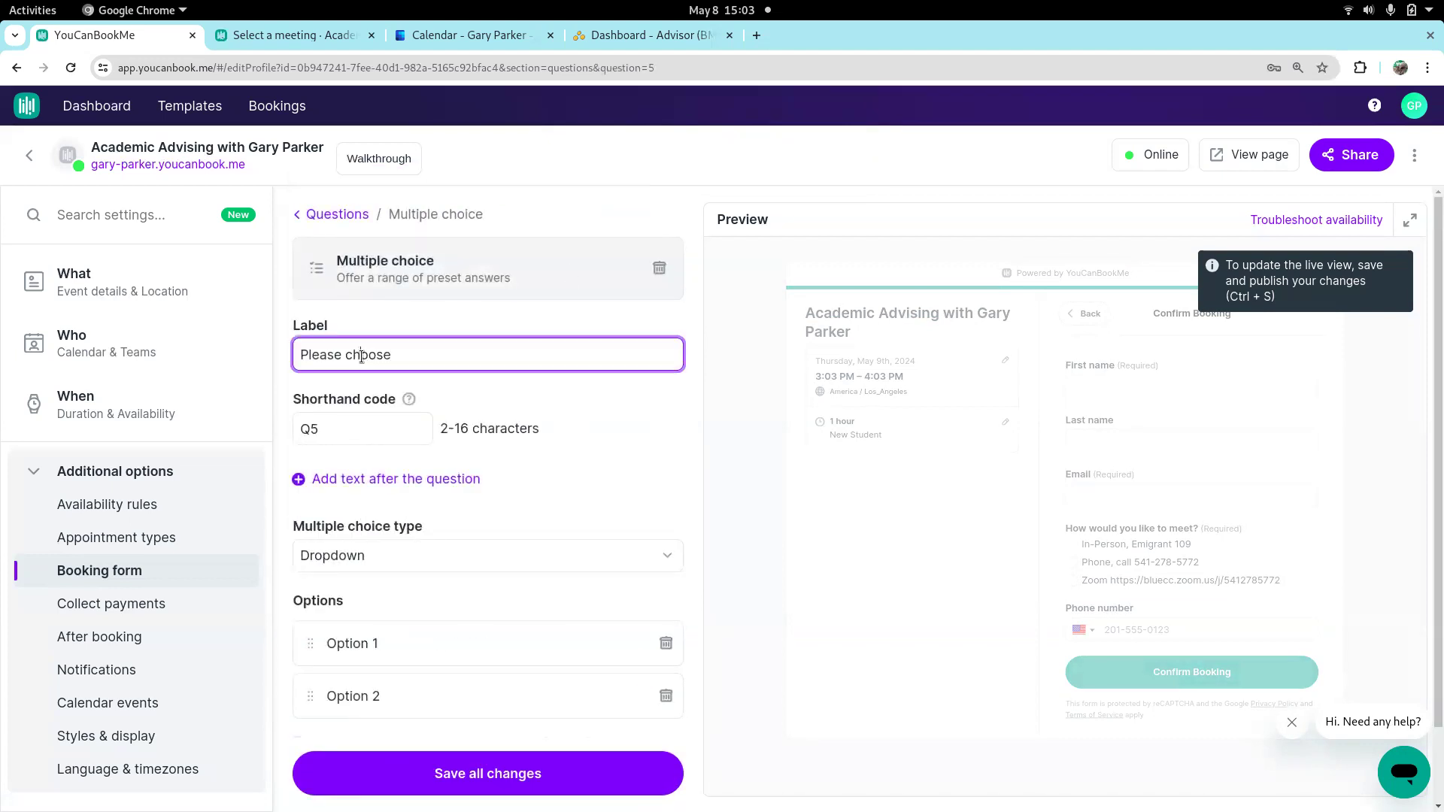
pyautogui.click(348, 430)
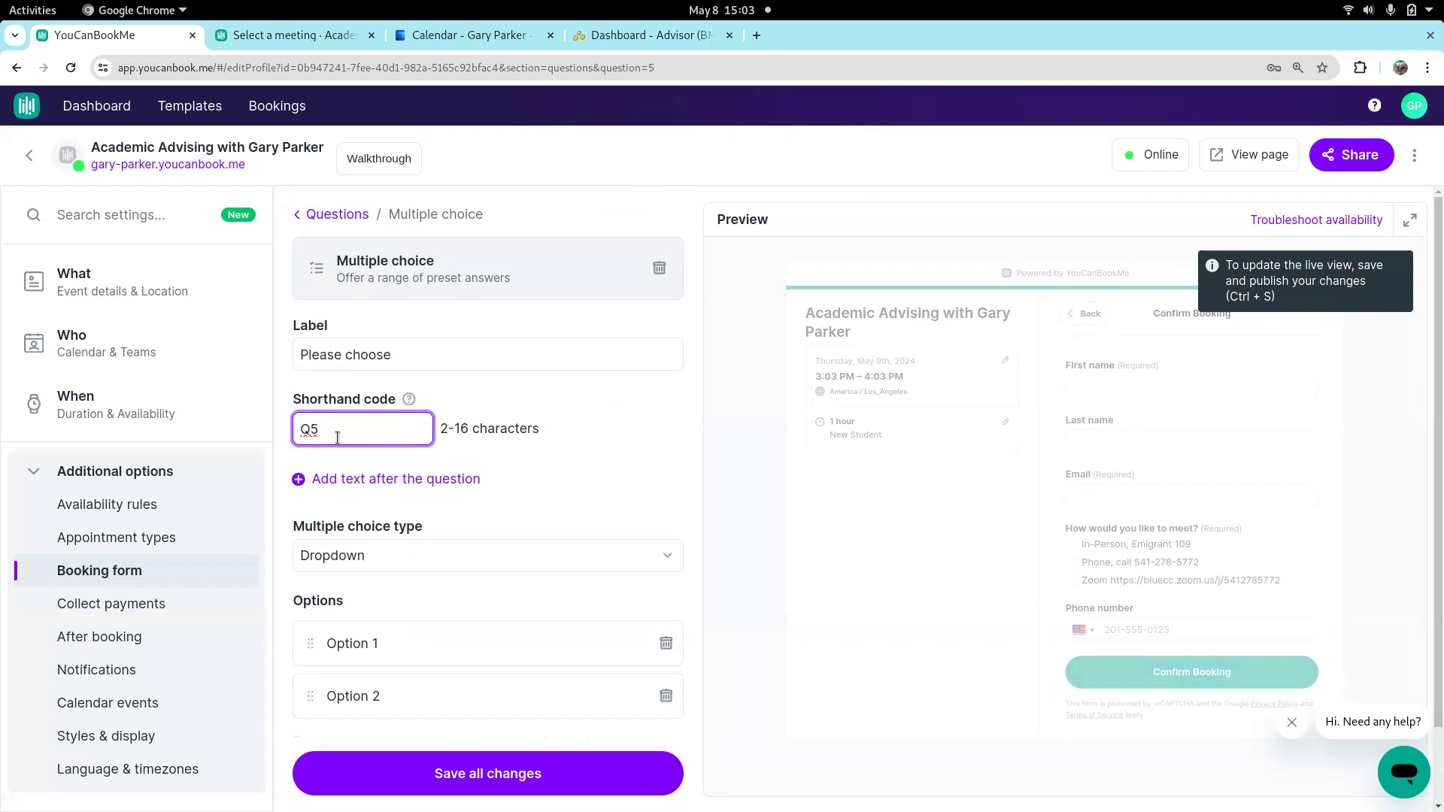
pyautogui.scroll(-1, 540, 628)
pyautogui.scroll(-1, 540, 628)
pyautogui.click(402, 563)
pyautogui.click(397, 606)
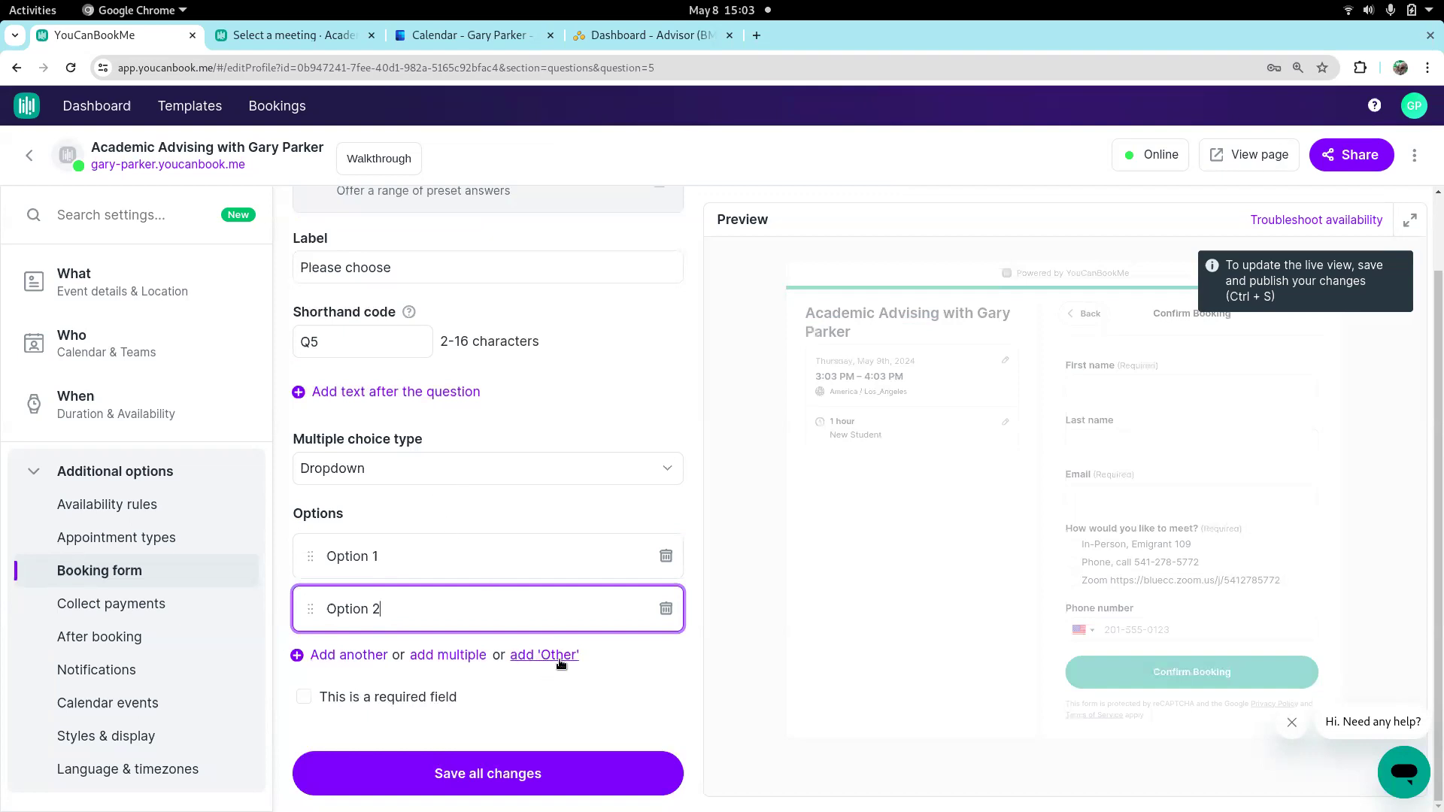
pyautogui.scroll(1, 454, 398)
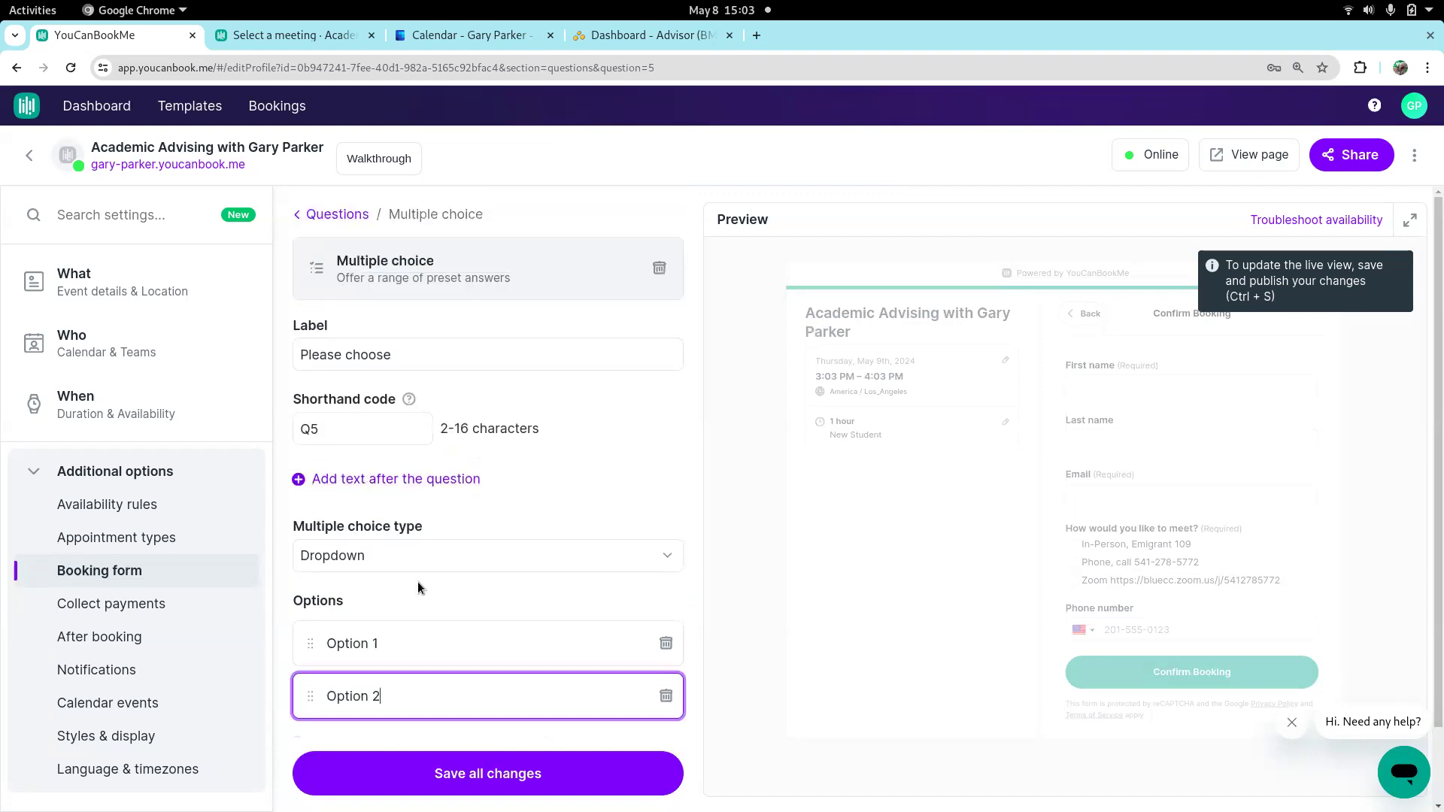
pyautogui.click(337, 215)
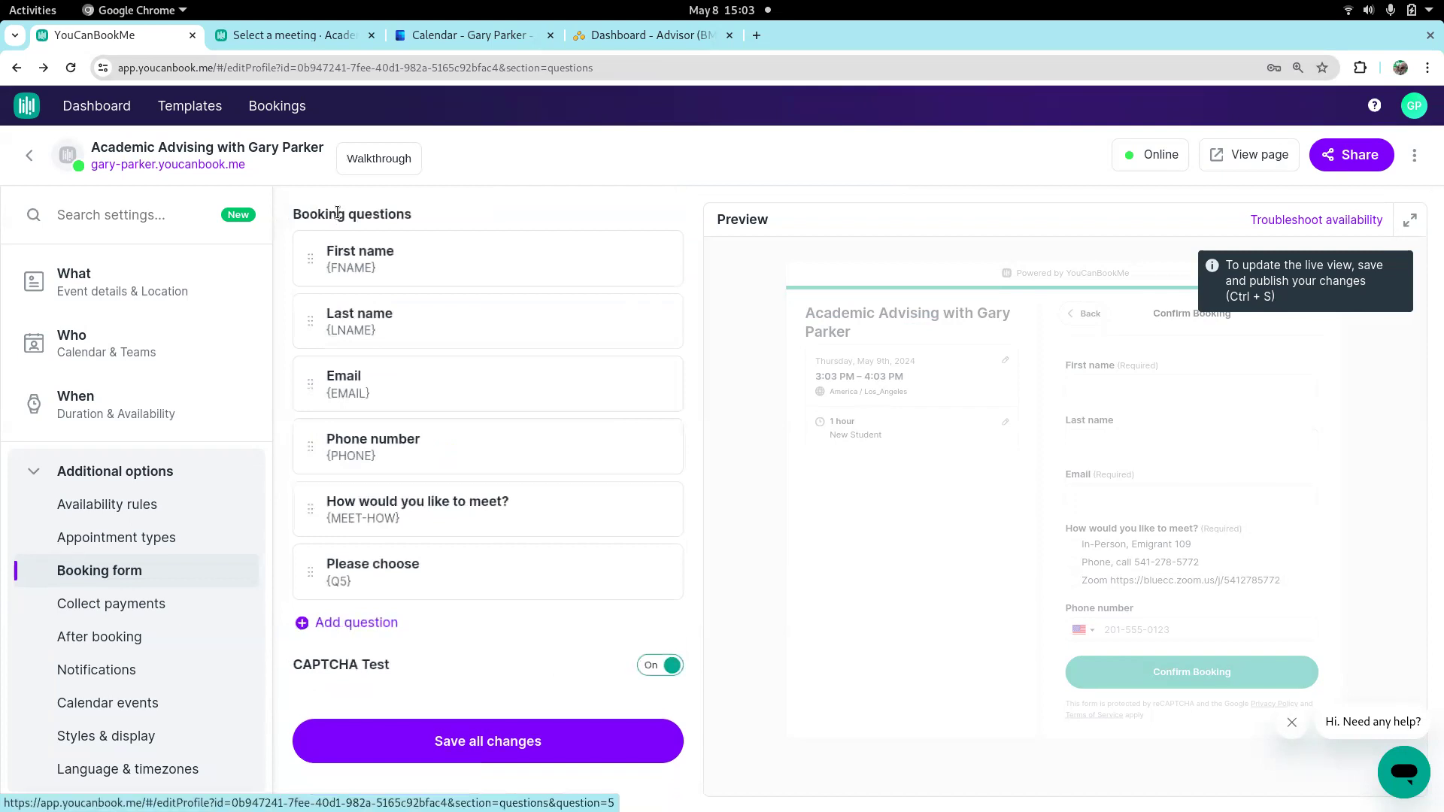
# Save the booking form changes and delete the "Please choose" question
pyautogui.click(428, 745)
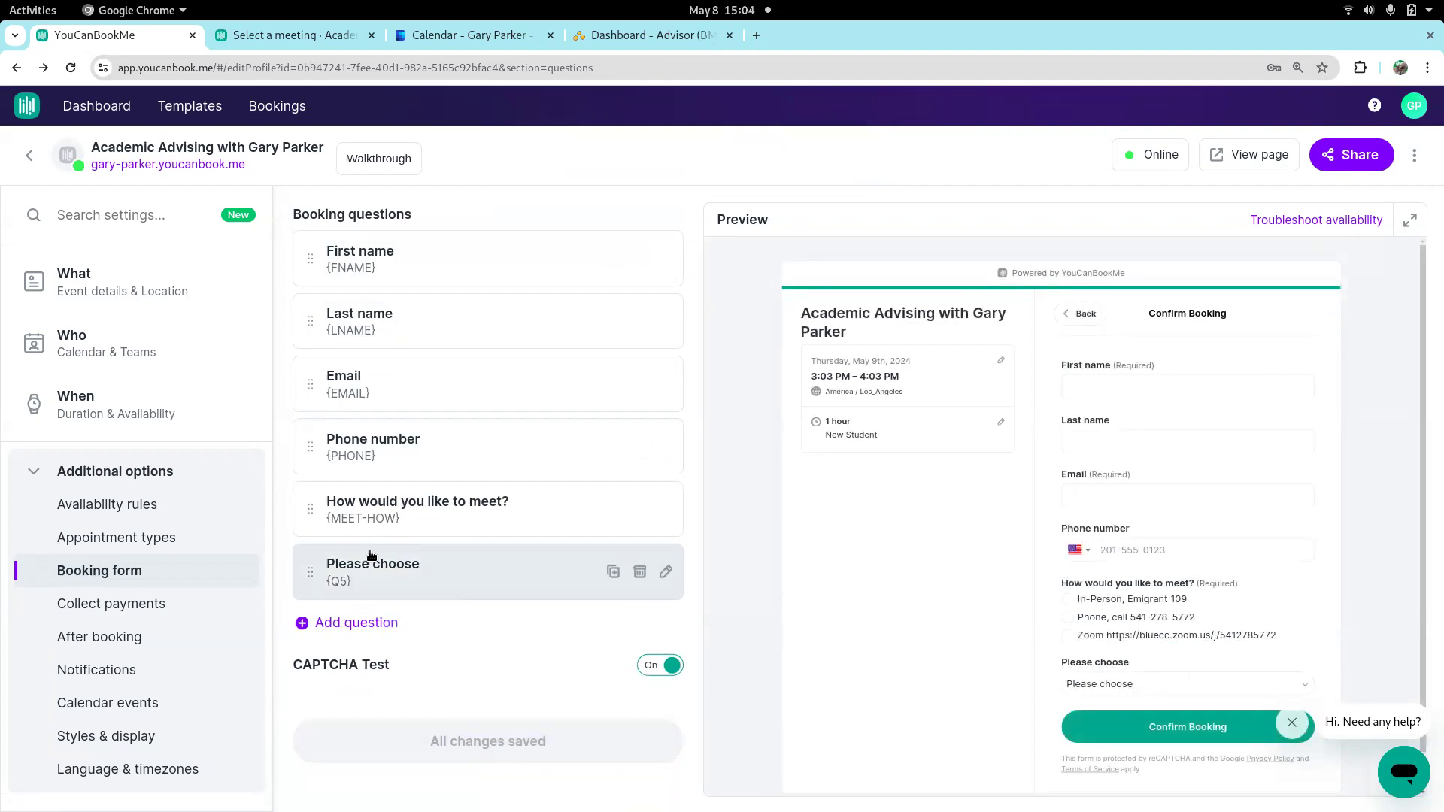
pyautogui.click(640, 571)
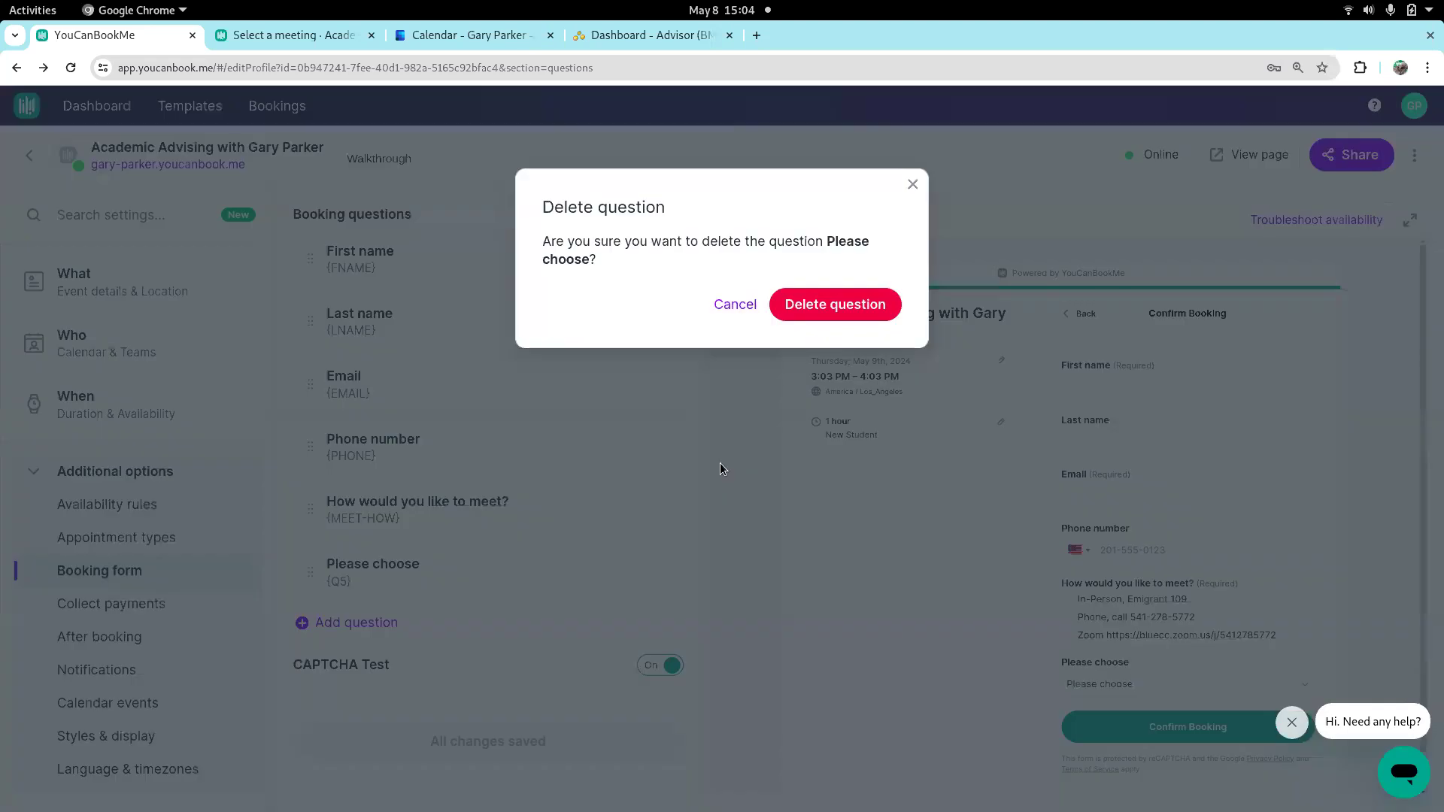
pyautogui.click(826, 305)
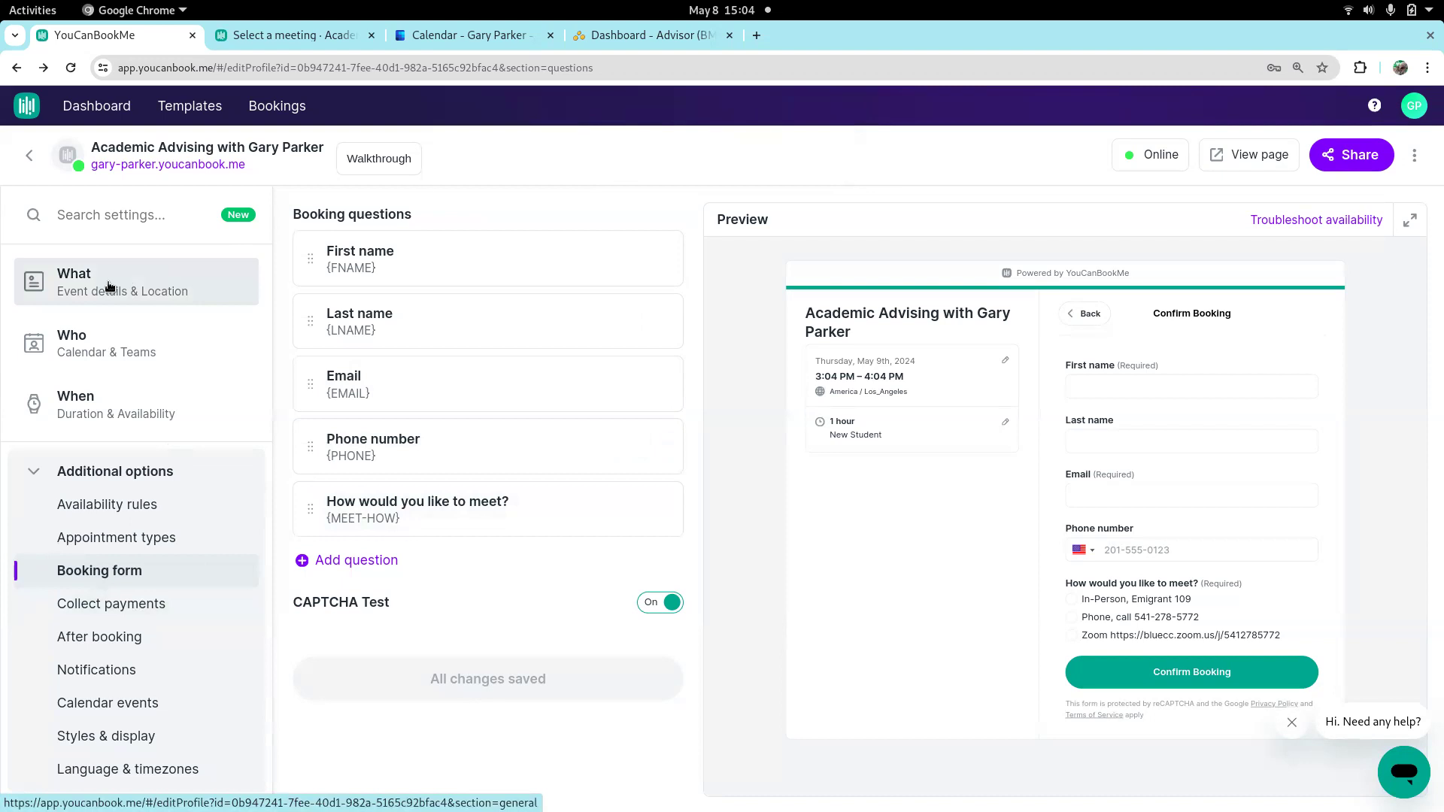
# Review the booking page's duration and availability settings and its list of appointment types
pyautogui.click(95, 416)
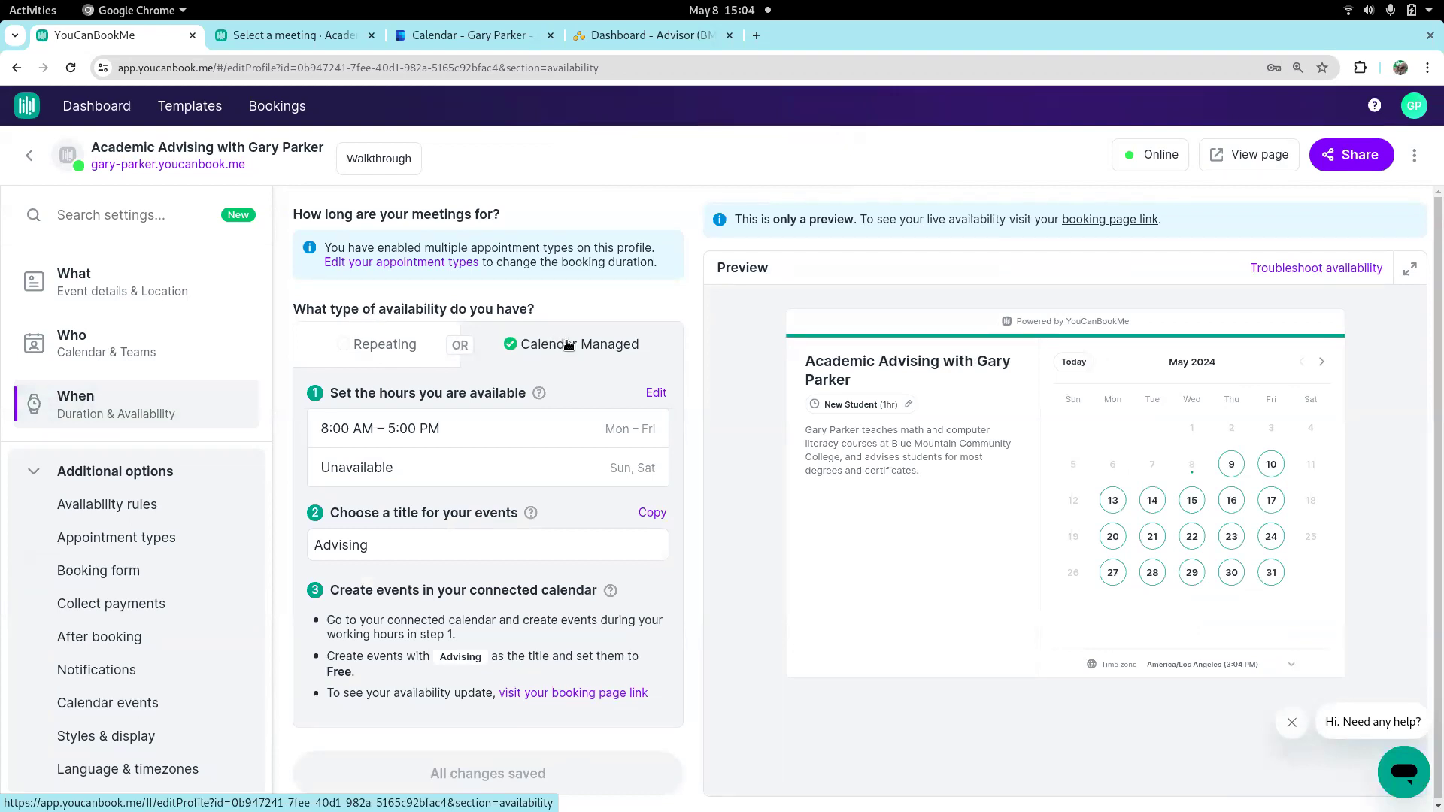
pyautogui.click(115, 544)
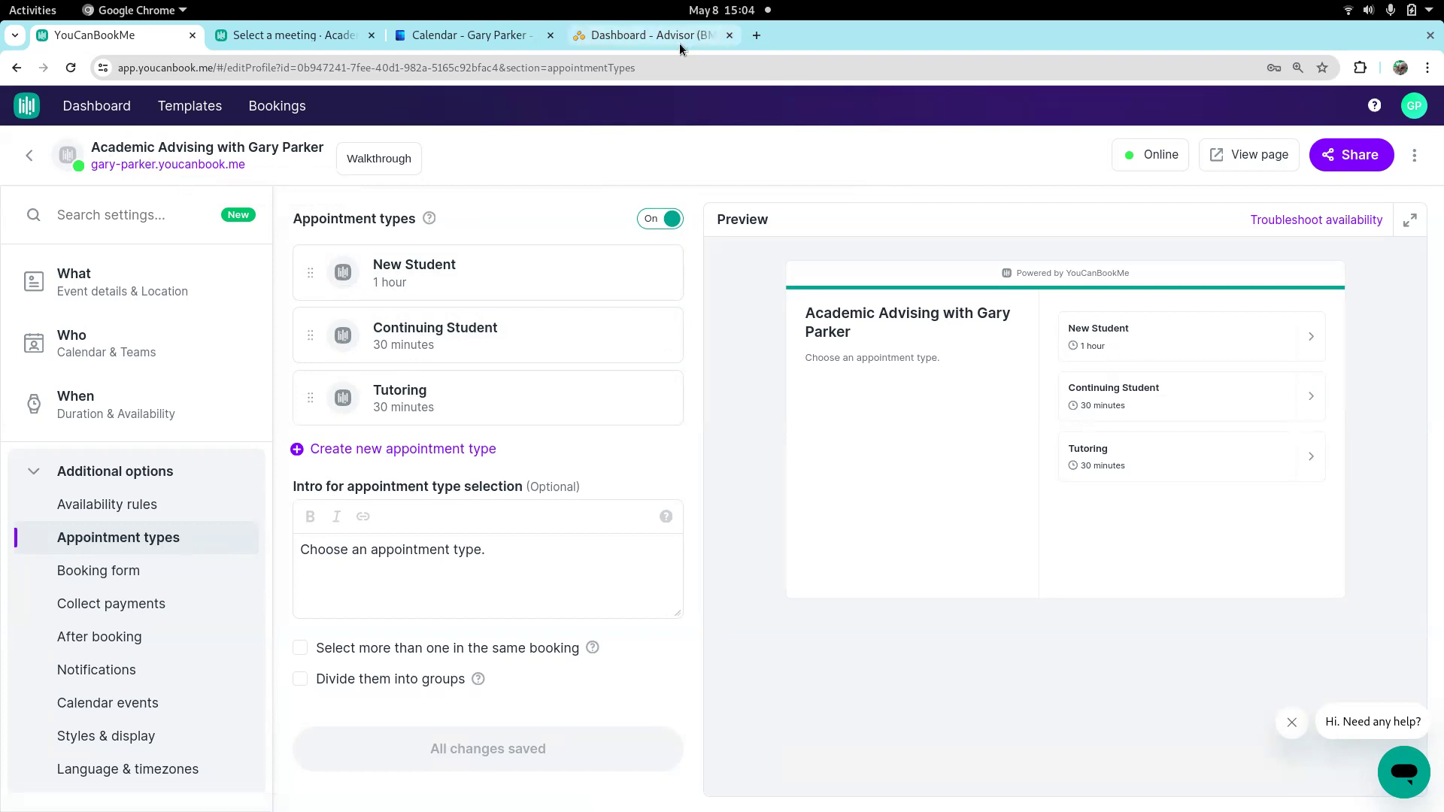
# Switch to the Focal advisor dashboard and open the user profile at the Calendar Link field under Extra Information
pyautogui.click(636, 36)
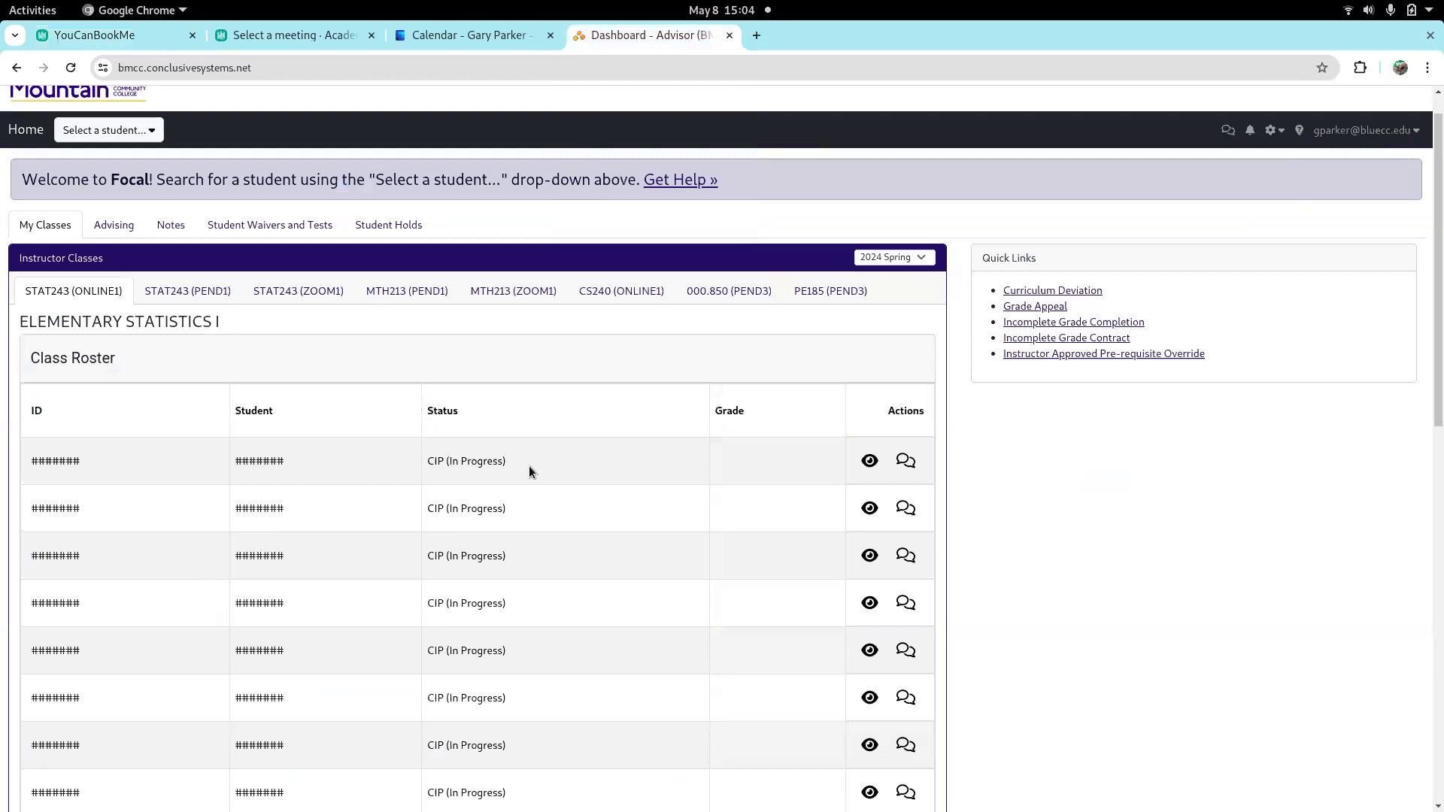
pyautogui.click(1392, 131)
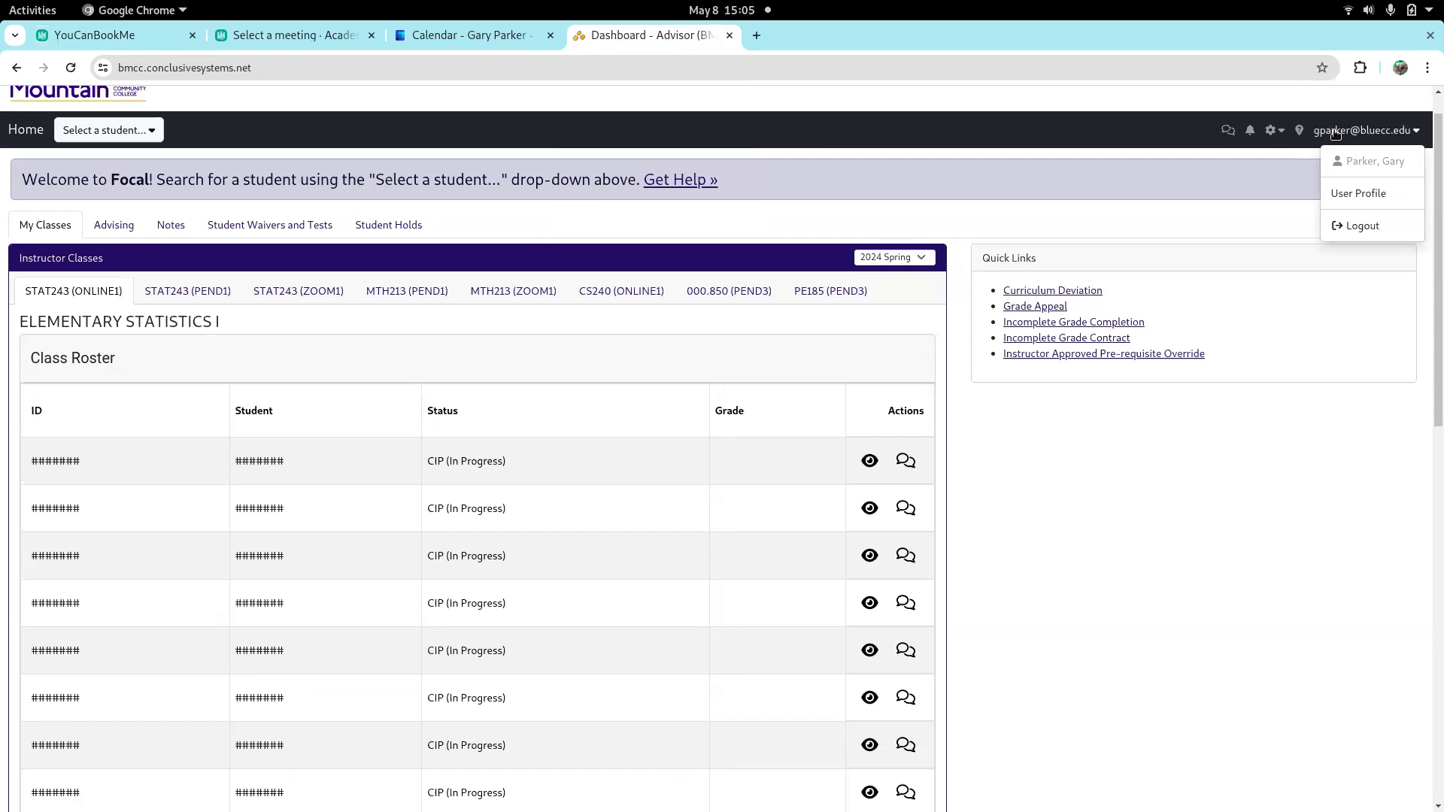
pyautogui.click(1356, 194)
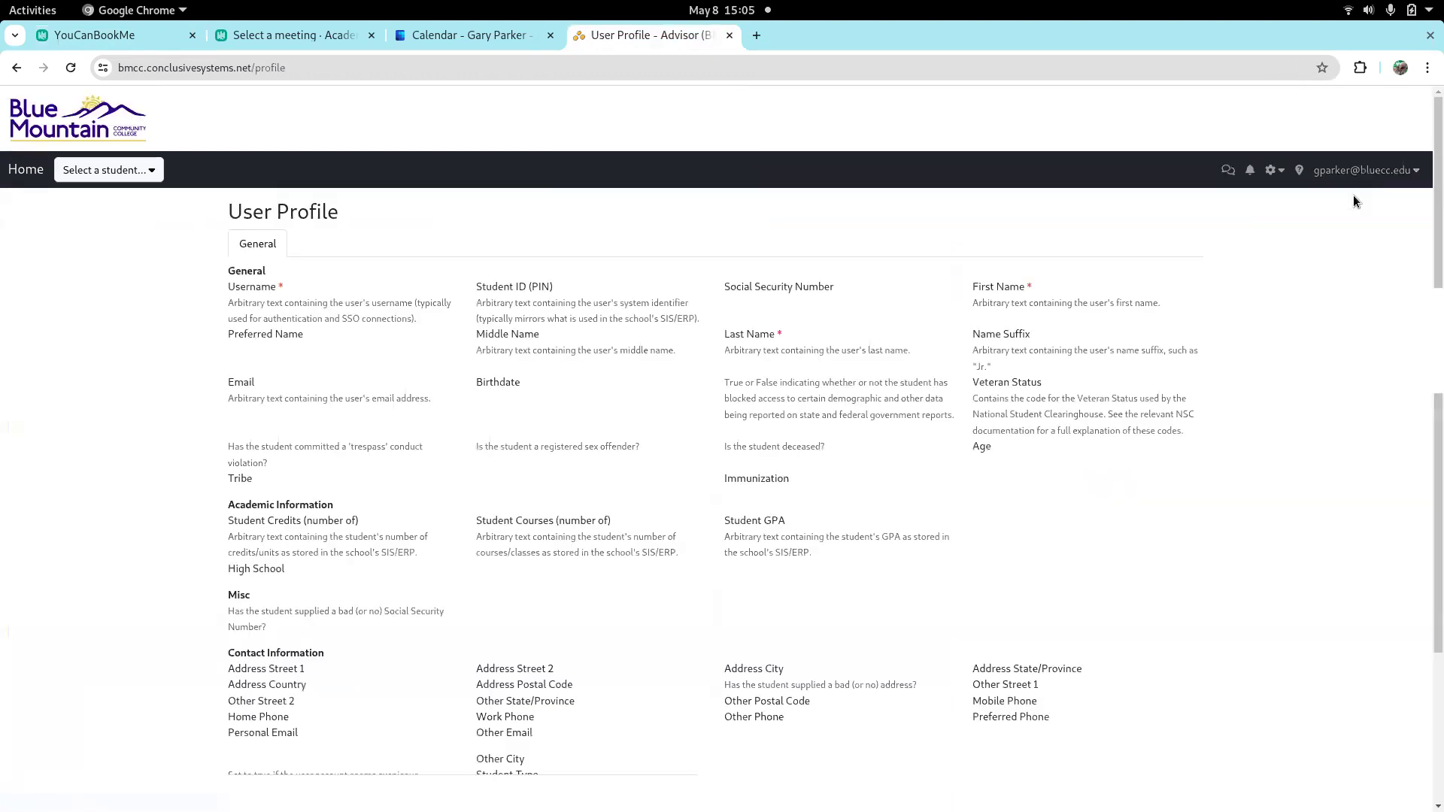
pyautogui.scroll(-10, 720, 350)
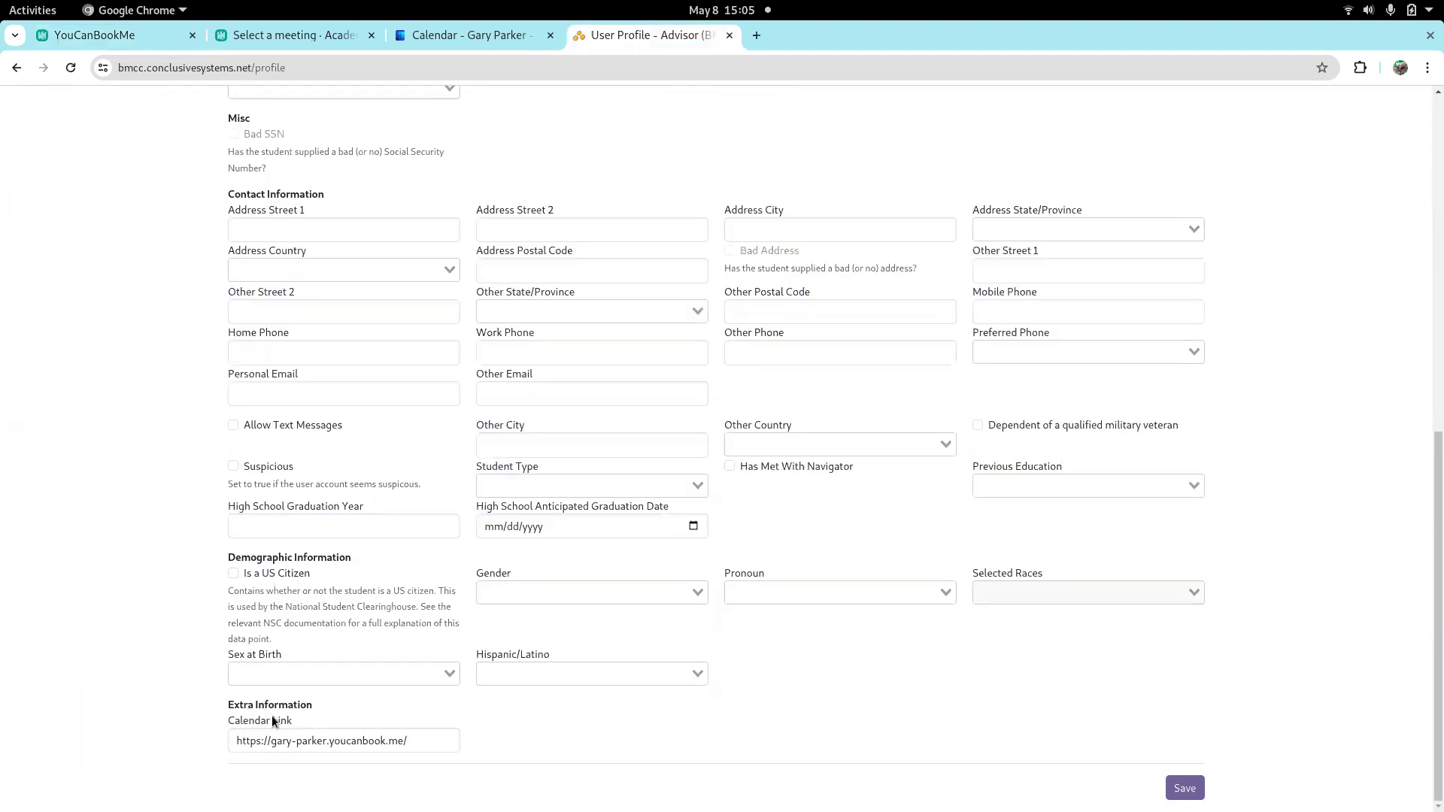
pyautogui.click(433, 746)
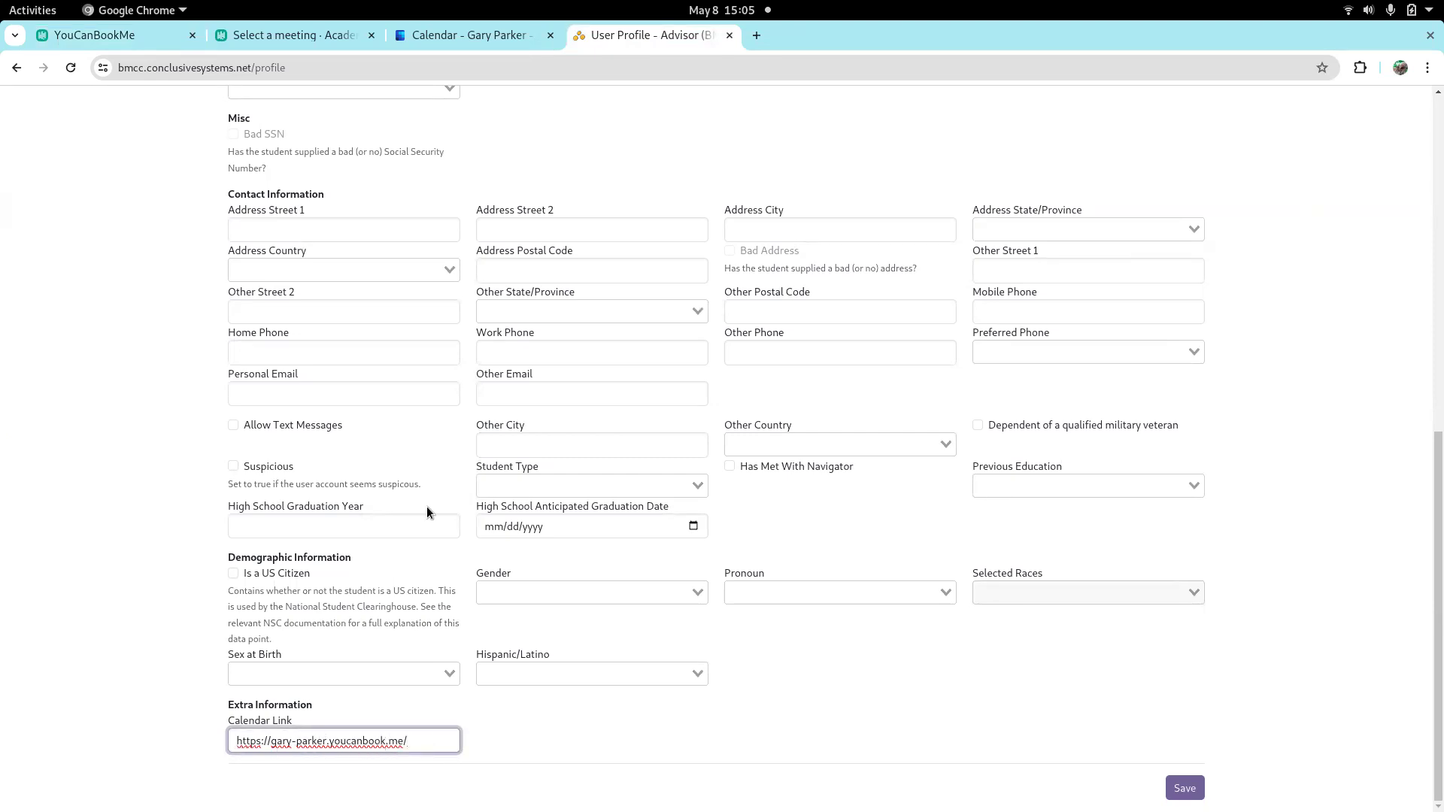
# Switch to YouCanBookMe, open the live booking page and copy its web address
pyautogui.click(155, 35)
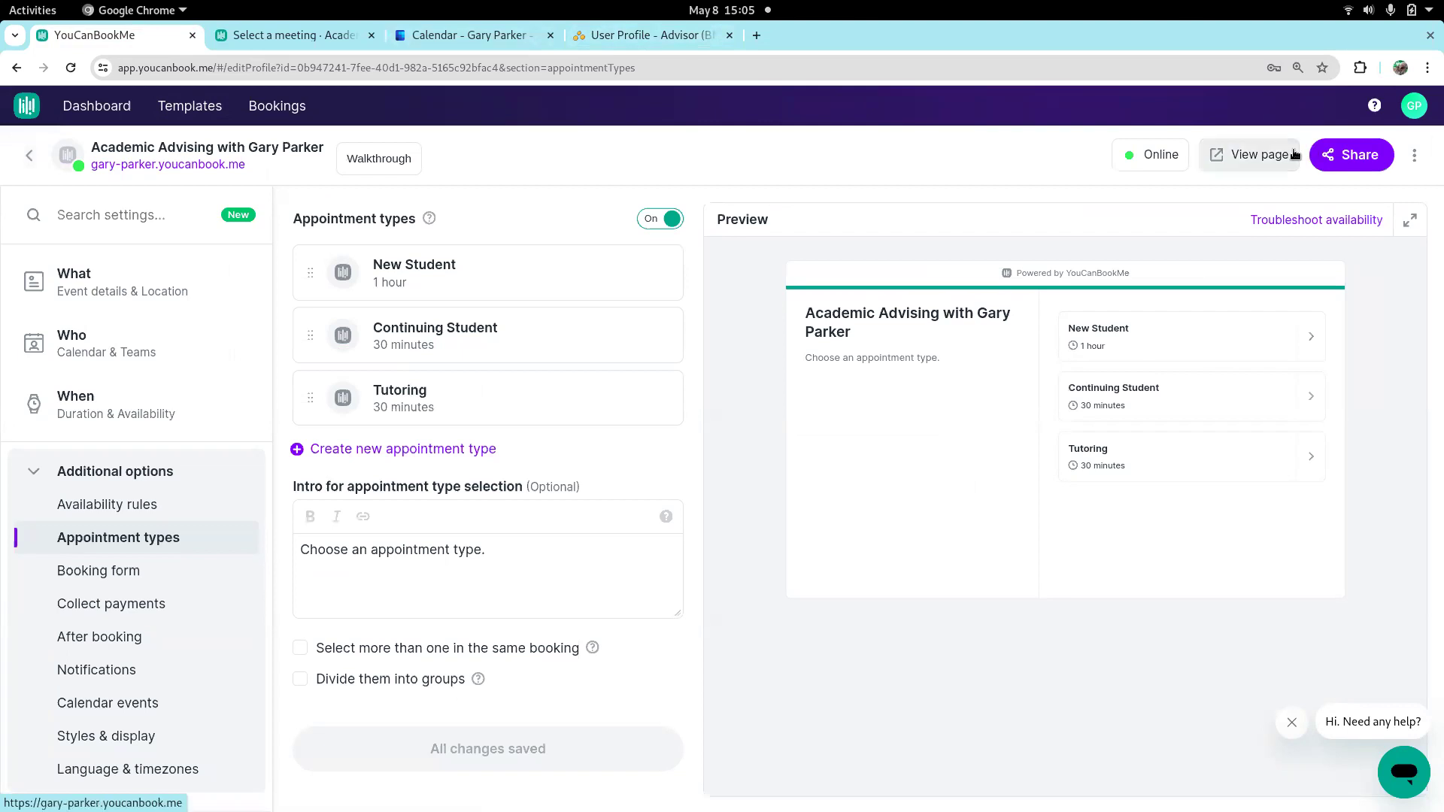
pyautogui.click(1251, 155)
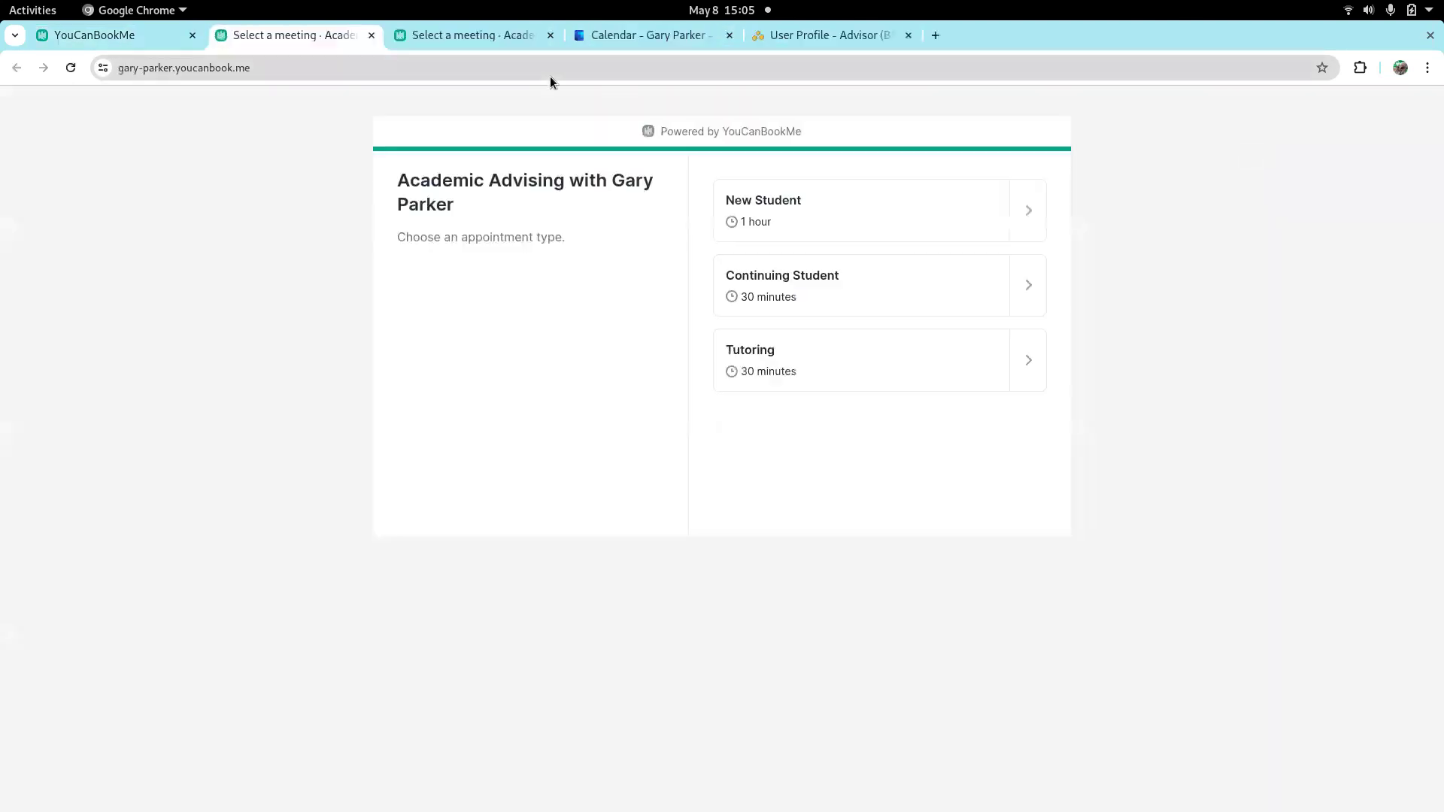
pyautogui.click(269, 69)
pyautogui.hotkey('ctrl', 'c')
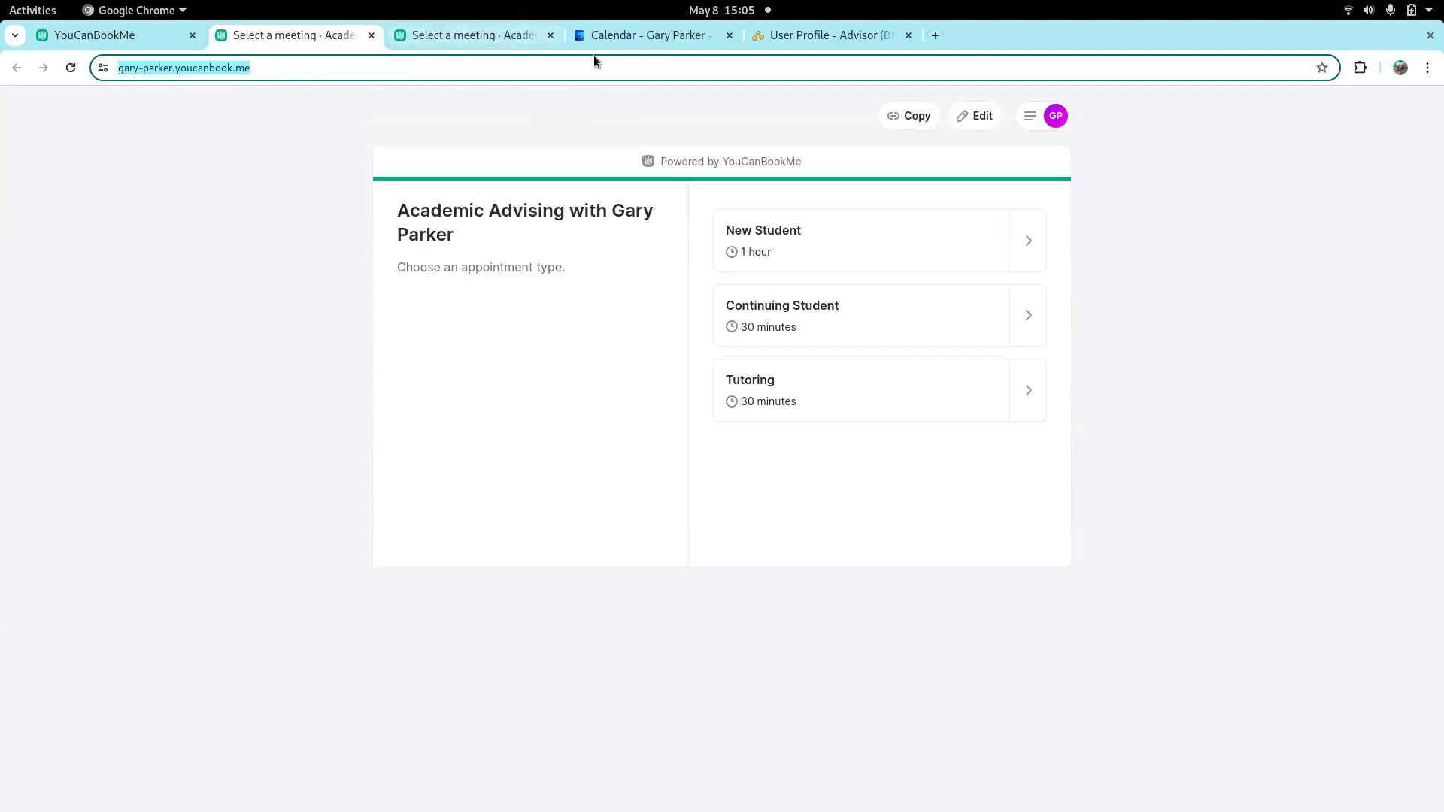
# In the Focal user profile, replace the Calendar Link with the copied booking page address and save the profile
pyautogui.click(827, 36)
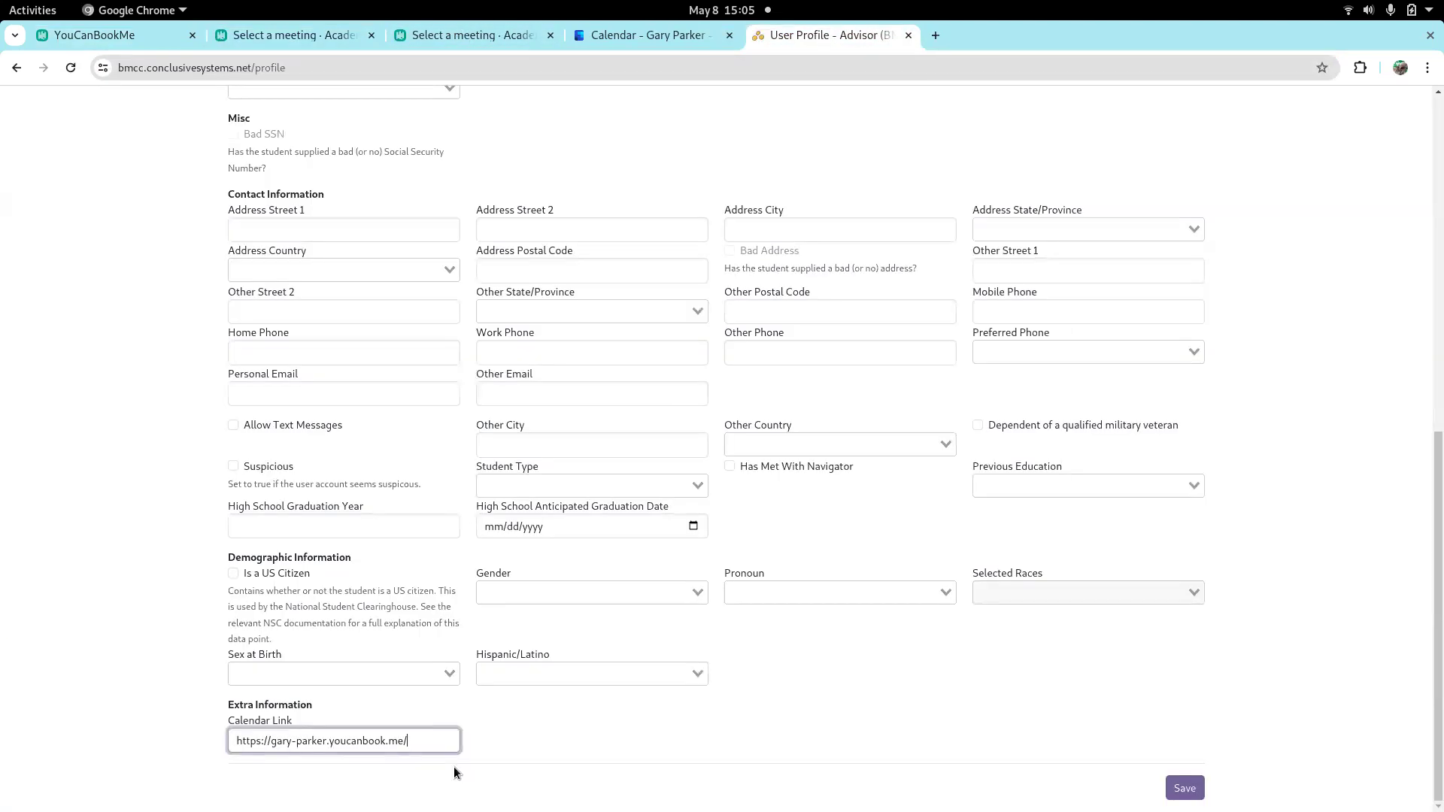
pyautogui.click(438, 743)
pyautogui.press('BackSpace')
pyautogui.press('BackSpace')
pyautogui.press('BackSpace')
pyautogui.press('BackSpace')
pyautogui.press('BackSpace')
pyautogui.press('BackSpace')
pyautogui.press('BackSpace')
pyautogui.press('BackSpace')
pyautogui.press('BackSpace')
pyautogui.press('BackSpace')
pyautogui.press('BackSpace')
pyautogui.press('BackSpace')
pyautogui.press('BackSpace')
pyautogui.press('BackSpace')
pyautogui.press('BackSpace')
pyautogui.press('BackSpace')
pyautogui.press('BackSpace')
pyautogui.press('BackSpace')
pyautogui.press('BackSpace')
pyautogui.press('BackSpace')
pyautogui.press('BackSpace')
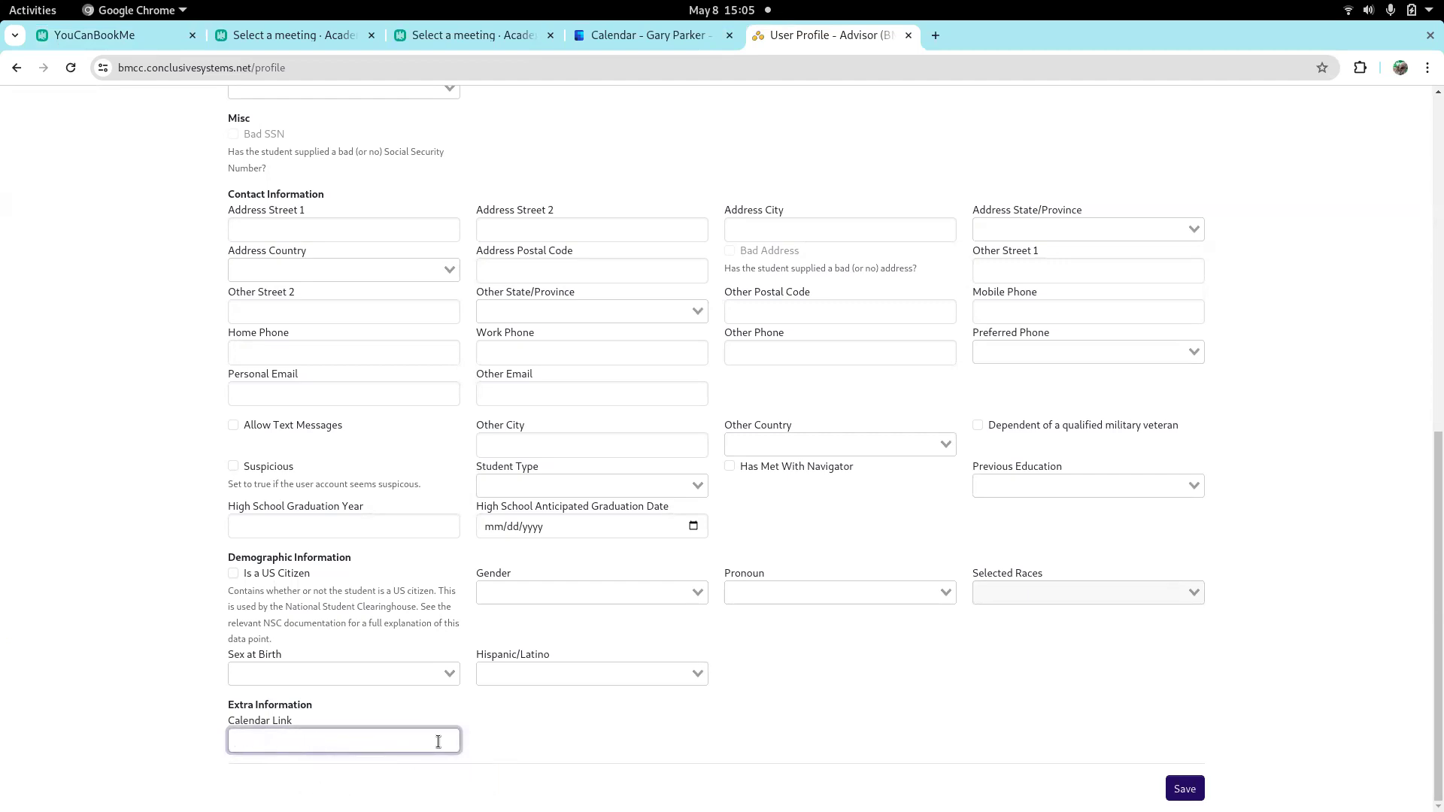
pyautogui.hotkey('ctrl', 'v')
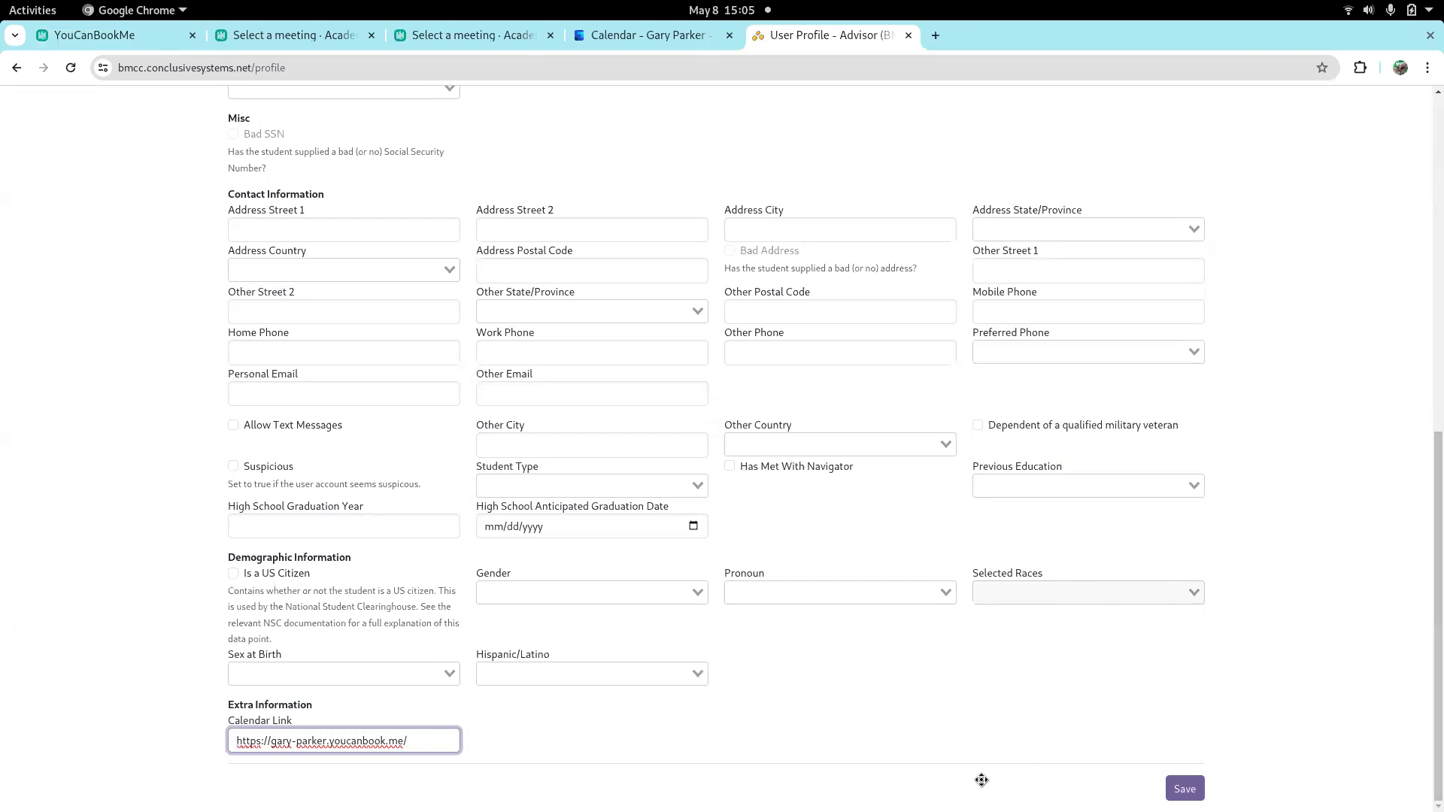
pyautogui.click(1186, 790)
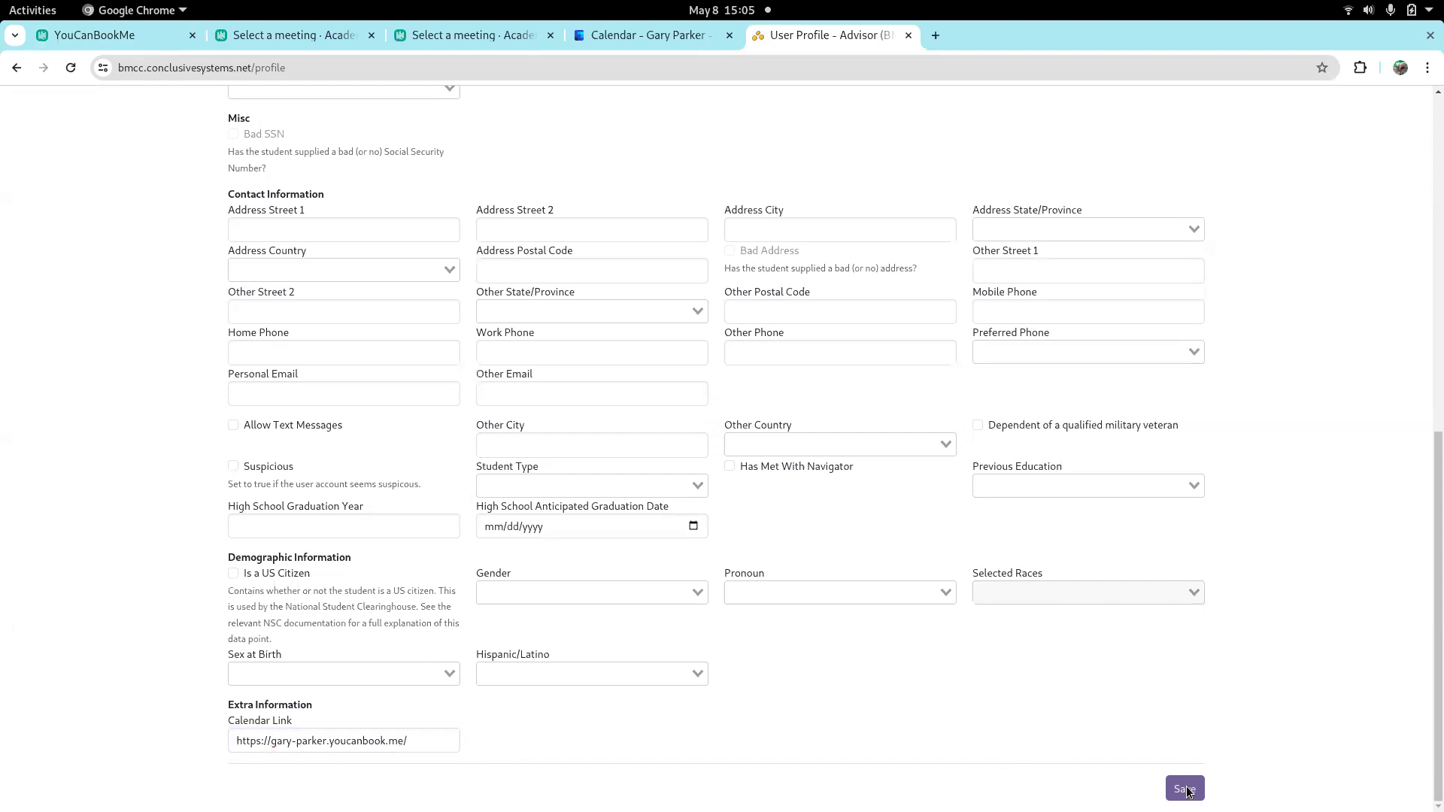